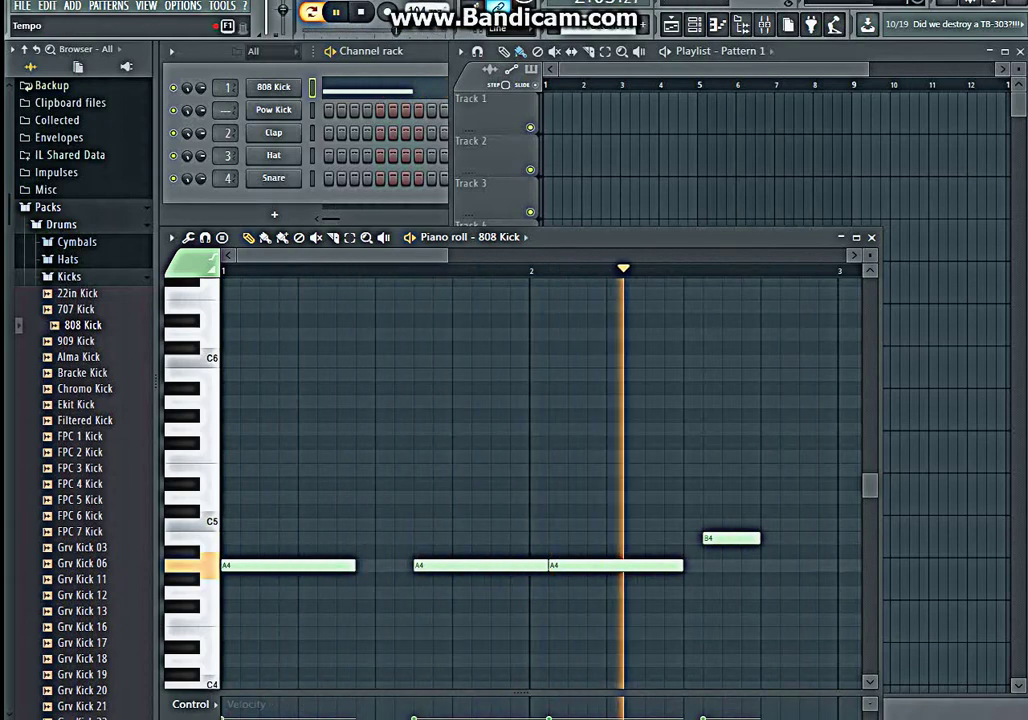
Try a project tempo of 150 BPM and settle on 160 BPM.
{"action": "right_click", "coordinate": [427, 10]}
{"action": "left_click", "coordinate": [597, 140]}
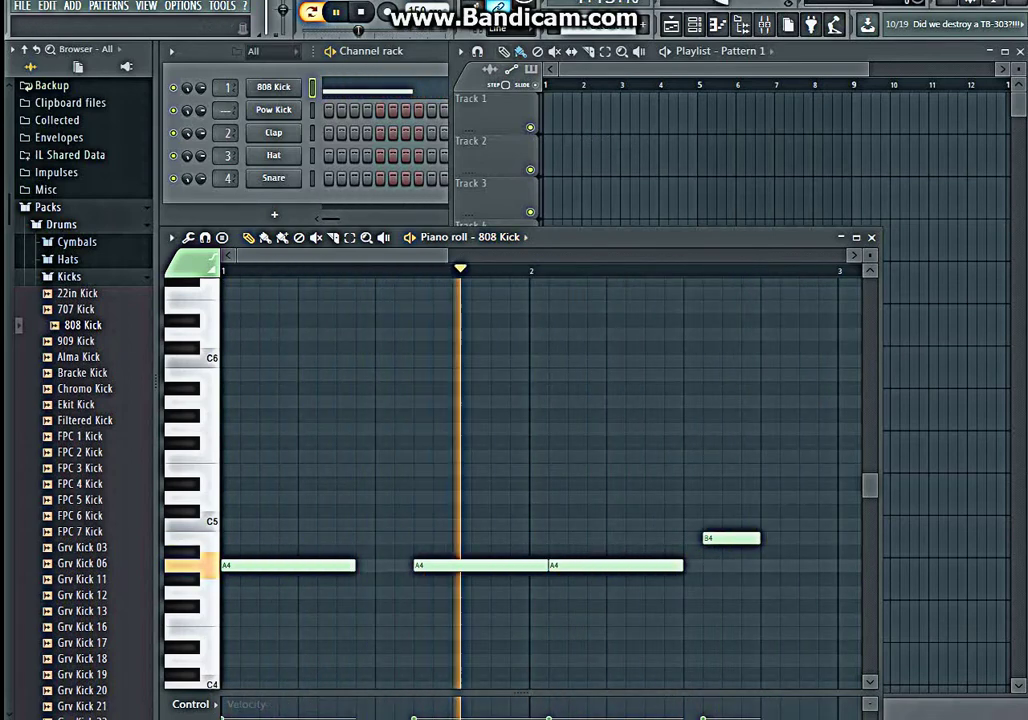
{"action": "right_click", "coordinate": [428, 14]}
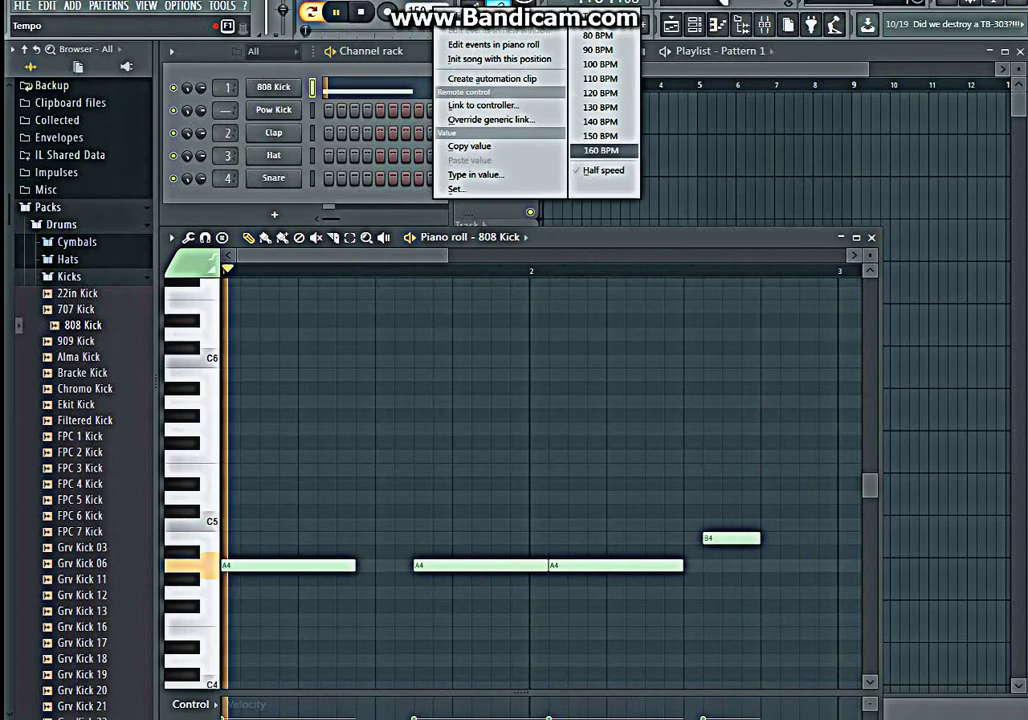
{"action": "left_click", "coordinate": [600, 150]}
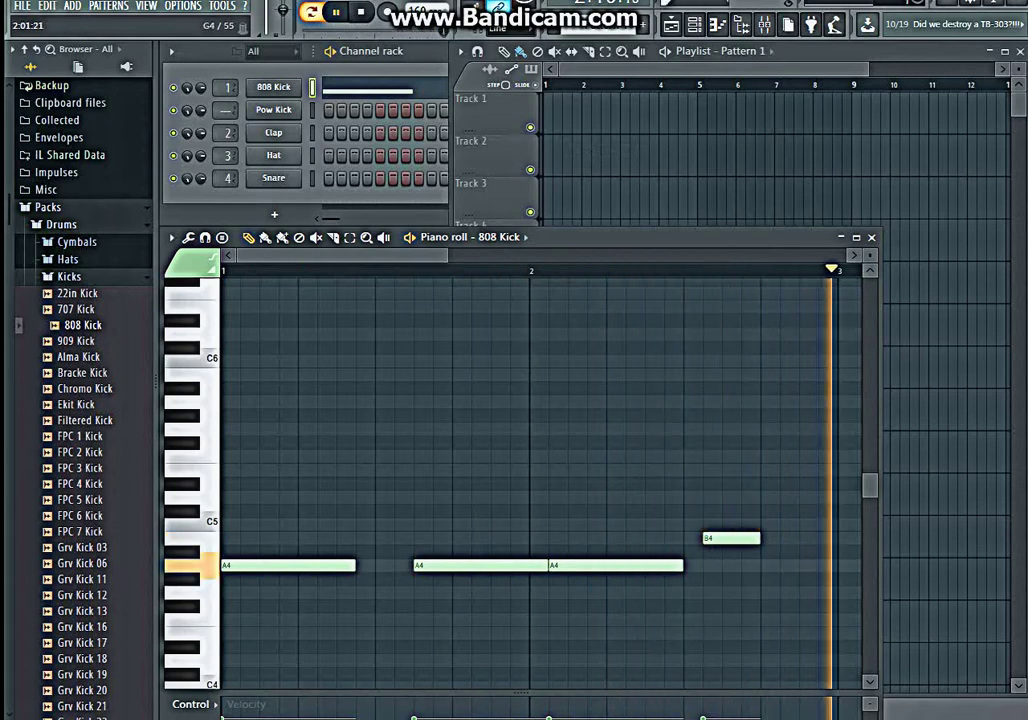
Shift the last three 808 Kick notes to start at bar 1 step 13, bar 2 step 5 and bar 2 step 13.
{"action": "left_click_drag", "start_coordinate": [615, 565], "coordinate": [635, 565]}
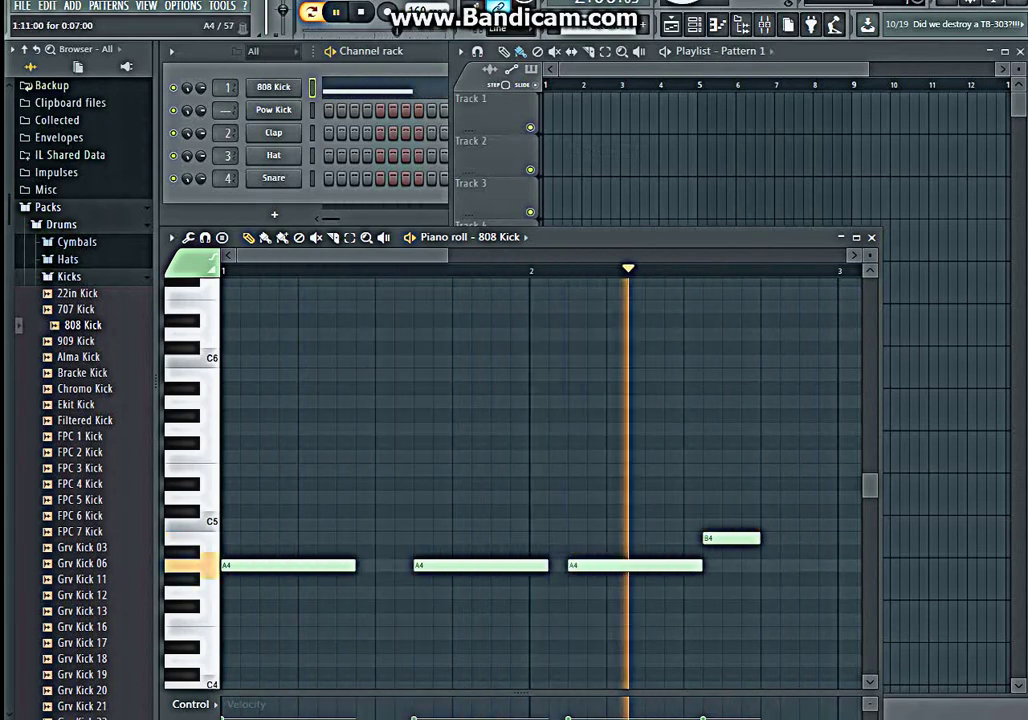
{"action": "left_click_drag", "start_coordinate": [480, 565], "coordinate": [500, 565]}
{"action": "mouse_move", "coordinate": [731, 538]}
{"action": "left_mouse_down"}
{"action": "mouse_move", "coordinate": [770, 538]}
{"action": "mouse_move", "coordinate": [751, 538]}
{"action": "left_mouse_up"}
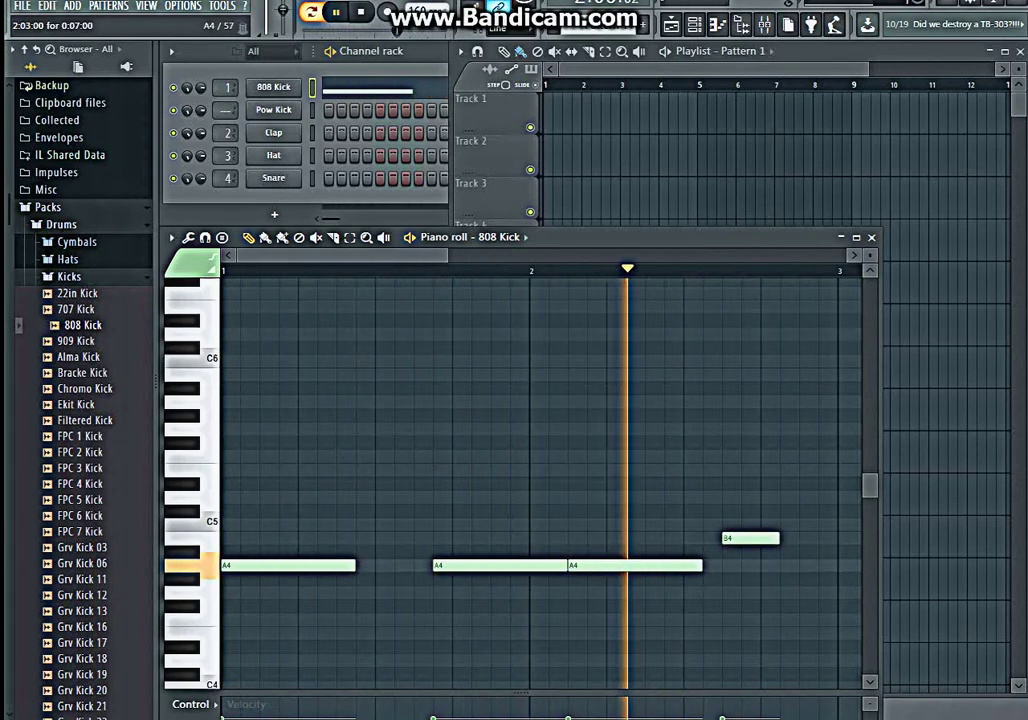
{"action": "left_click_drag", "start_coordinate": [634, 565], "coordinate": [654, 565]}
{"action": "left_click_drag", "start_coordinate": [500, 565], "coordinate": [519, 565]}
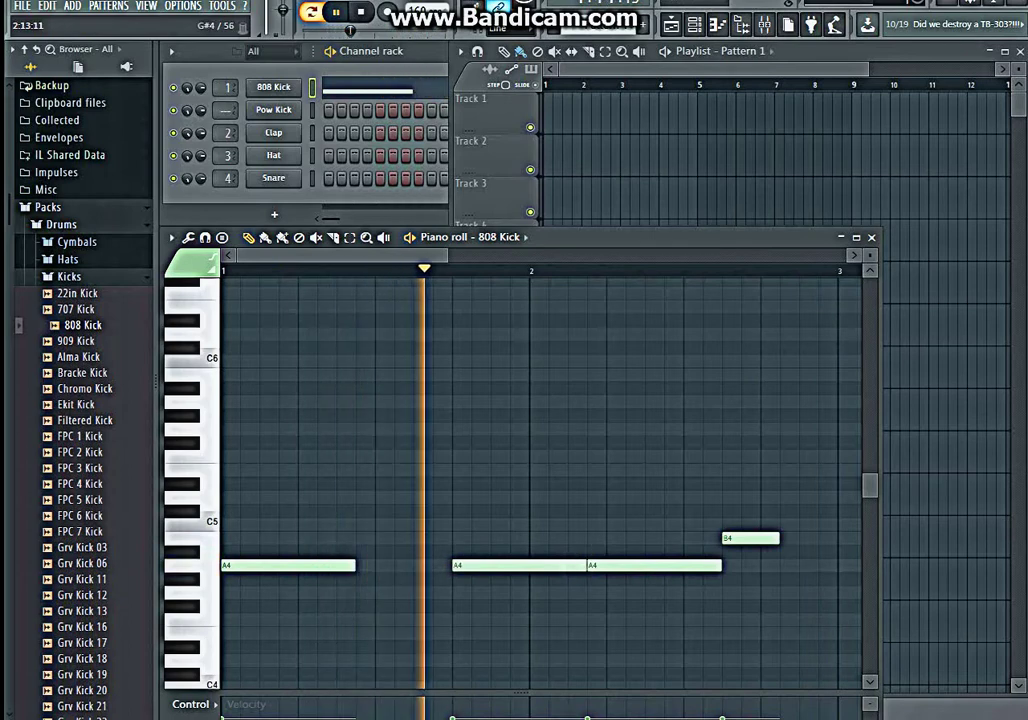
{"action": "left_click_drag", "start_coordinate": [750, 538], "coordinate": [788, 538]}
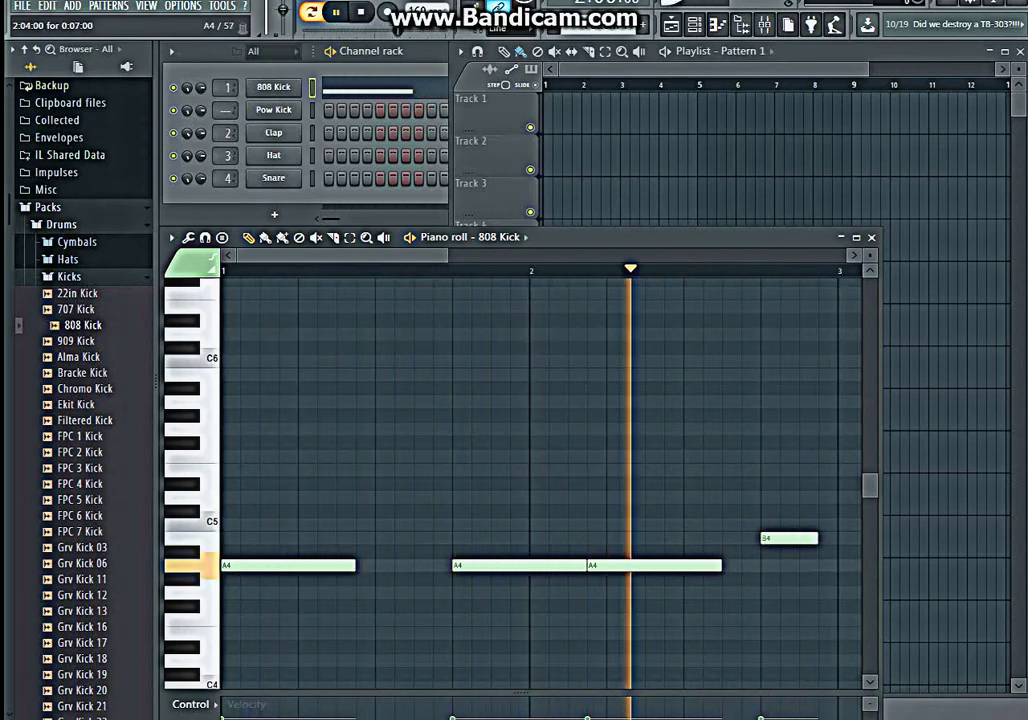
{"action": "left_click_drag", "start_coordinate": [654, 565], "coordinate": [673, 565]}
{"action": "left_click_drag", "start_coordinate": [520, 565], "coordinate": [539, 565]}
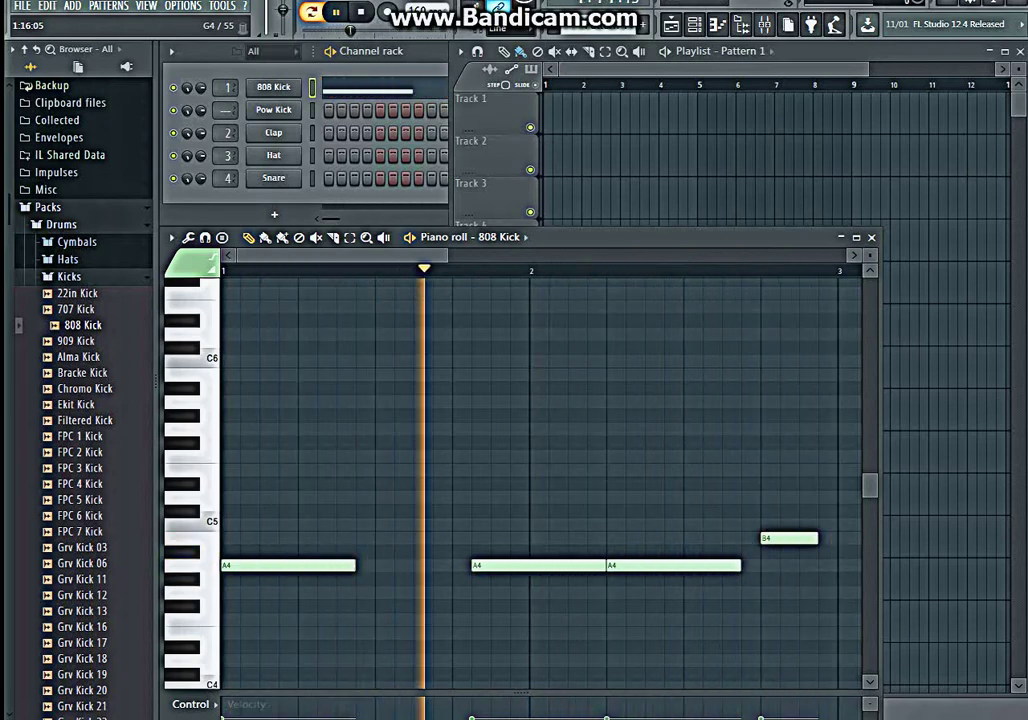
{"action": "left_click_drag", "start_coordinate": [514, 565], "coordinate": [495, 565]}
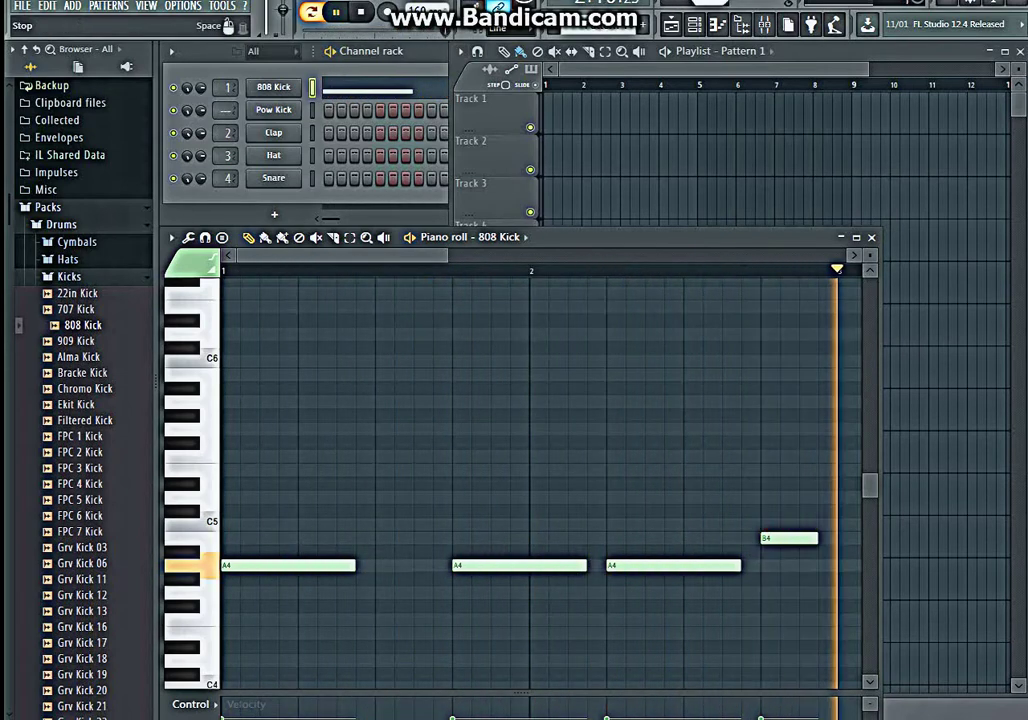
Stop playback and move the Piano roll window down, clear of the Channel rack.
{"action": "key", "text": "space"}
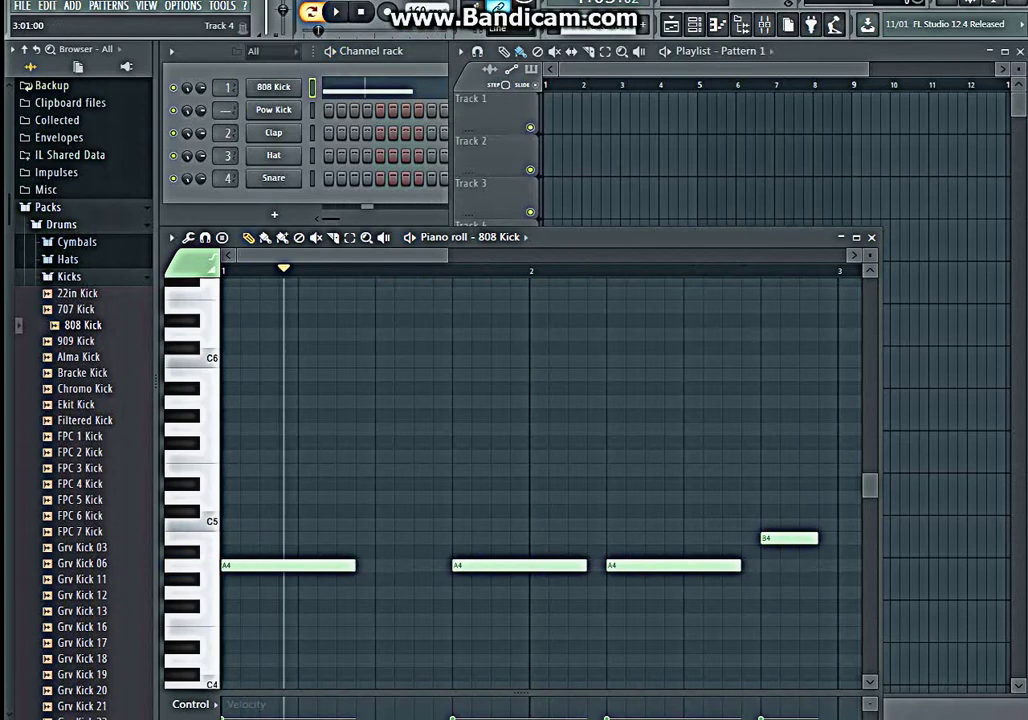
{"action": "left_click_drag", "start_coordinate": [640, 237], "coordinate": [640, 269]}
{"action": "right_click", "coordinate": [273, 87]}
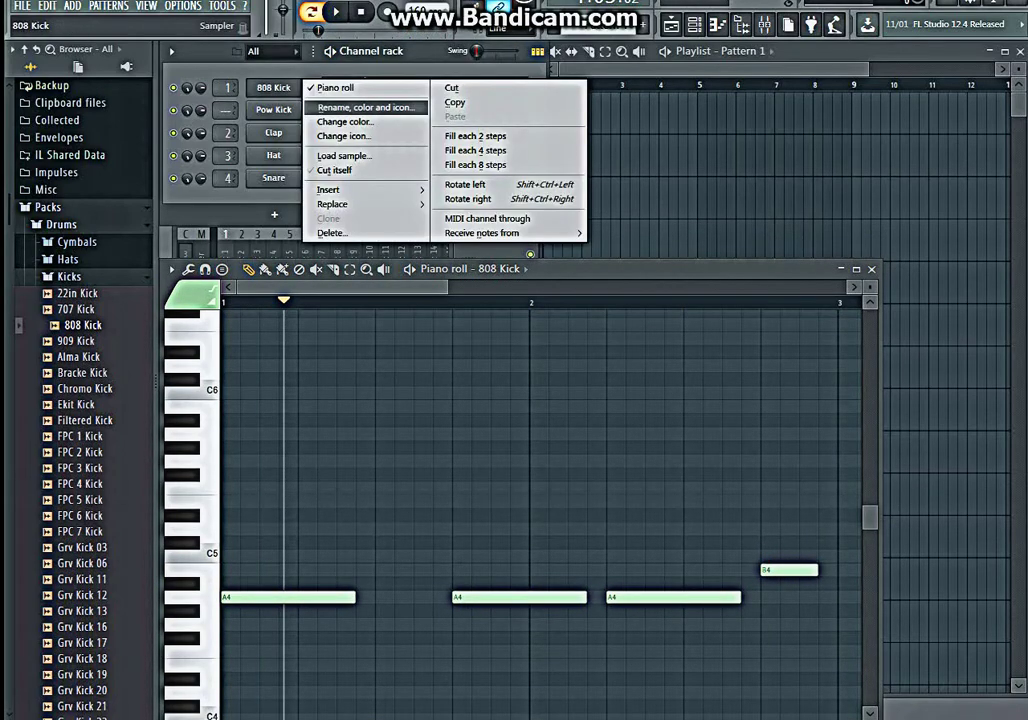
{"action": "mouse_move", "coordinate": [340, 204]}
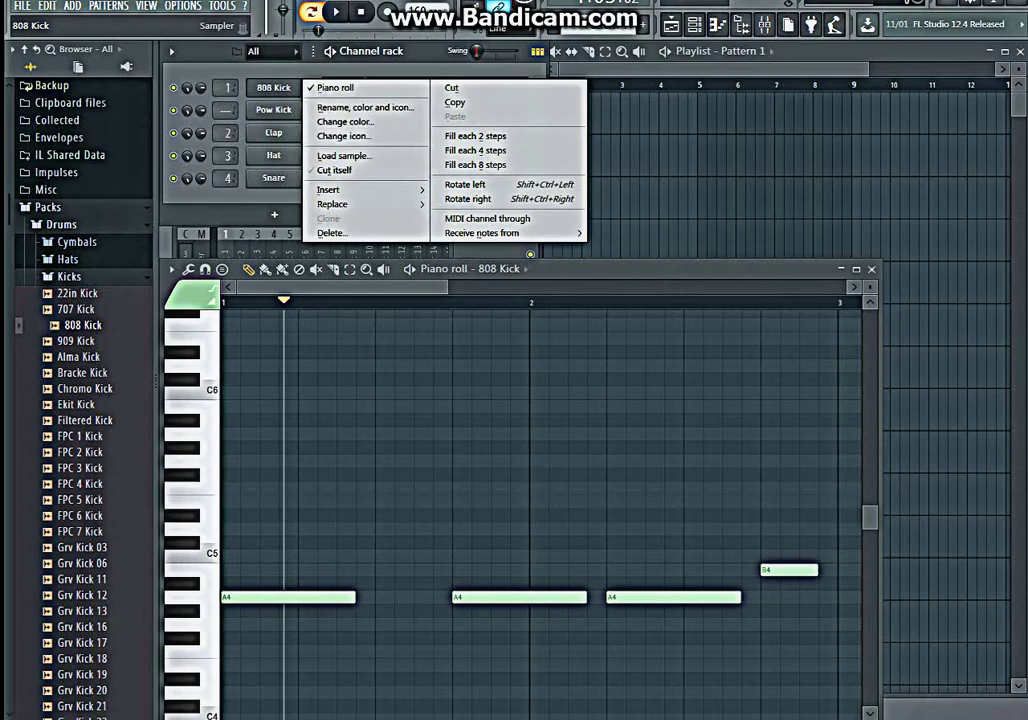
{"action": "key", "text": "Escape"}
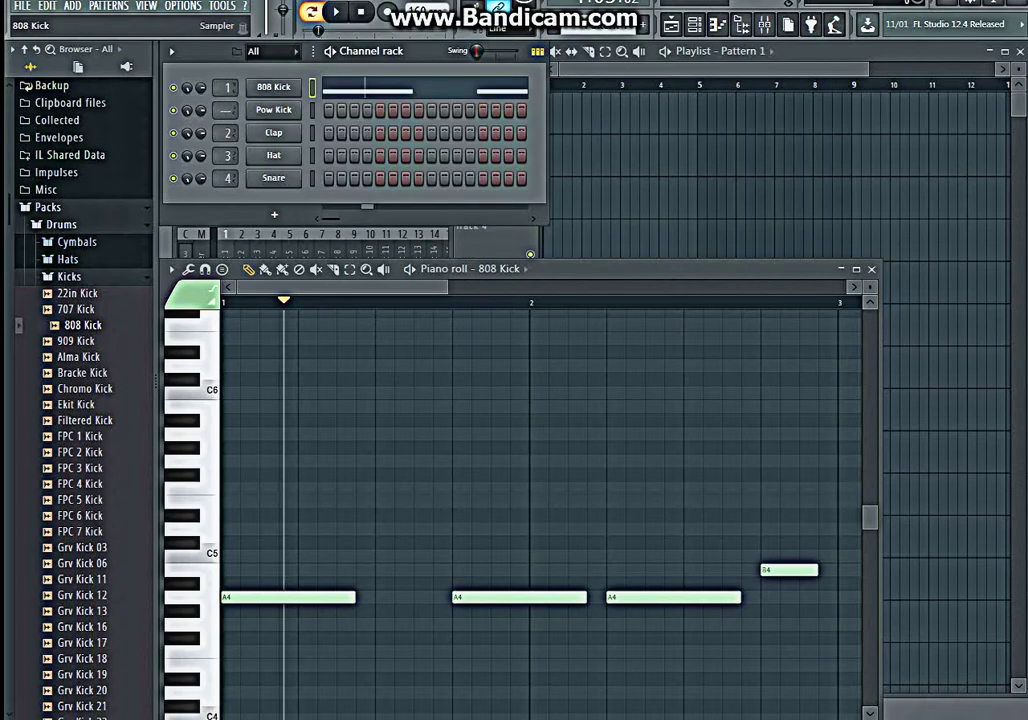
Open the 808 Kick channel's sampler settings and raise the last note in its piano roll to C5.
{"action": "left_click", "coordinate": [273, 87]}
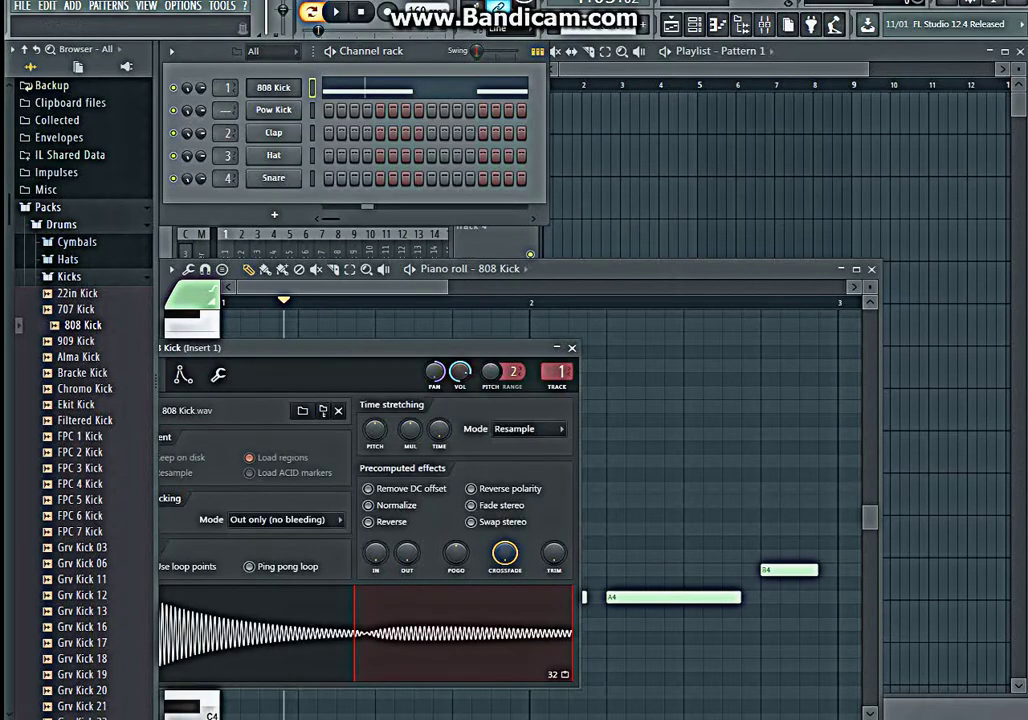
{"action": "left_click_drag", "start_coordinate": [355, 347], "coordinate": [467, 309]}
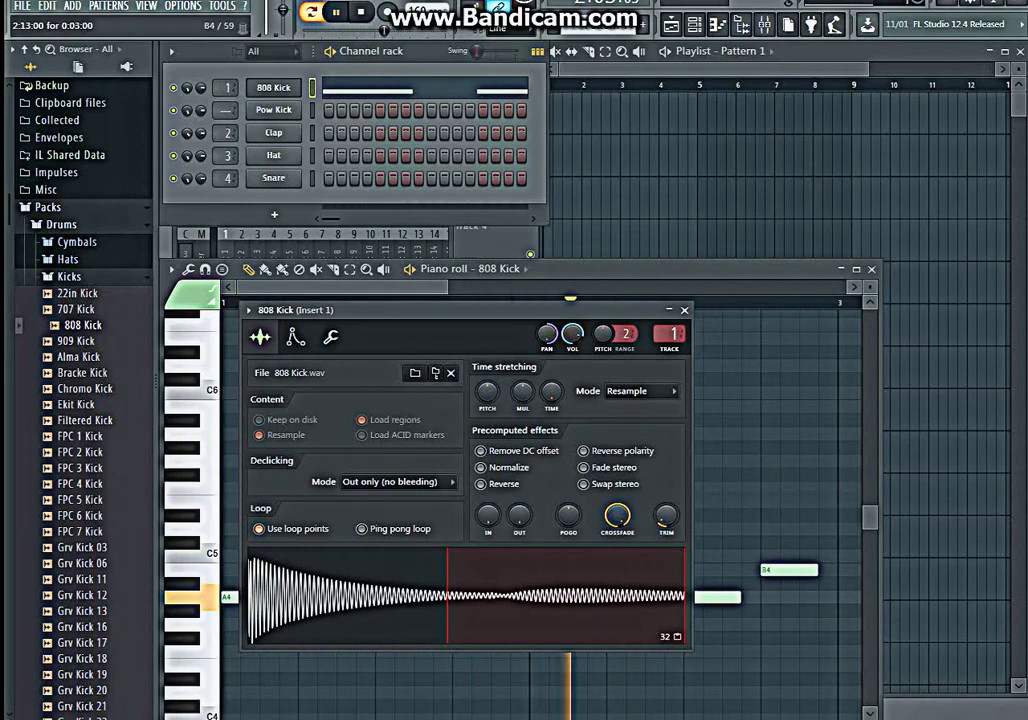
{"action": "left_click_drag", "start_coordinate": [788, 570], "coordinate": [788, 556]}
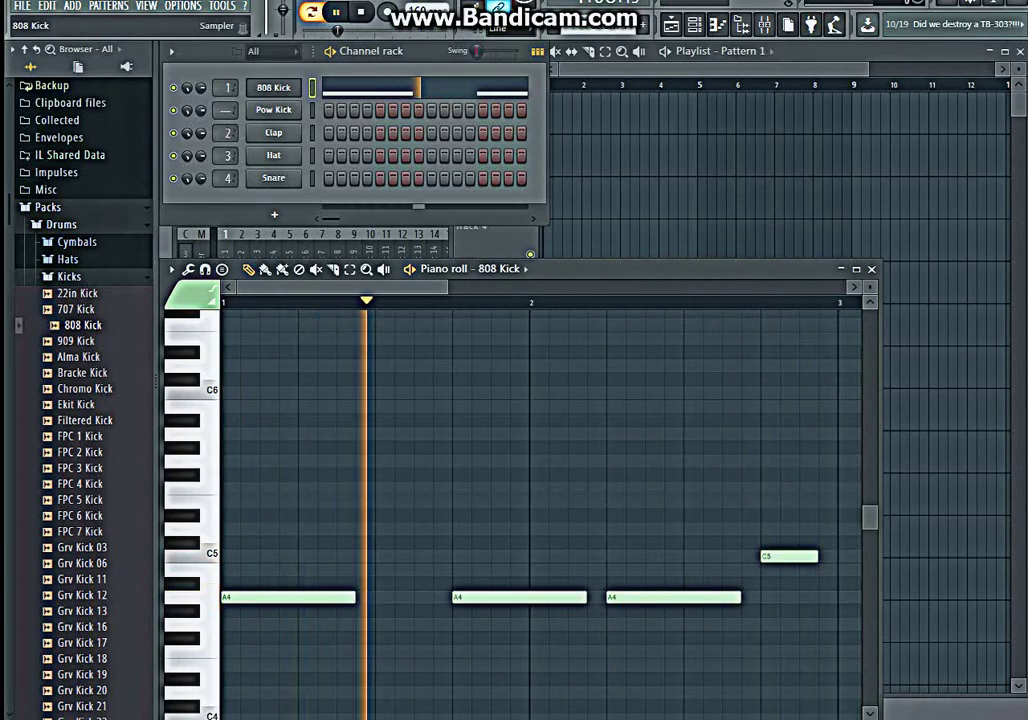
Reduce the crossfade loop amount on the 808 Kick sample so its loop starts early in the waveform.
{"action": "left_click", "coordinate": [273, 87]}
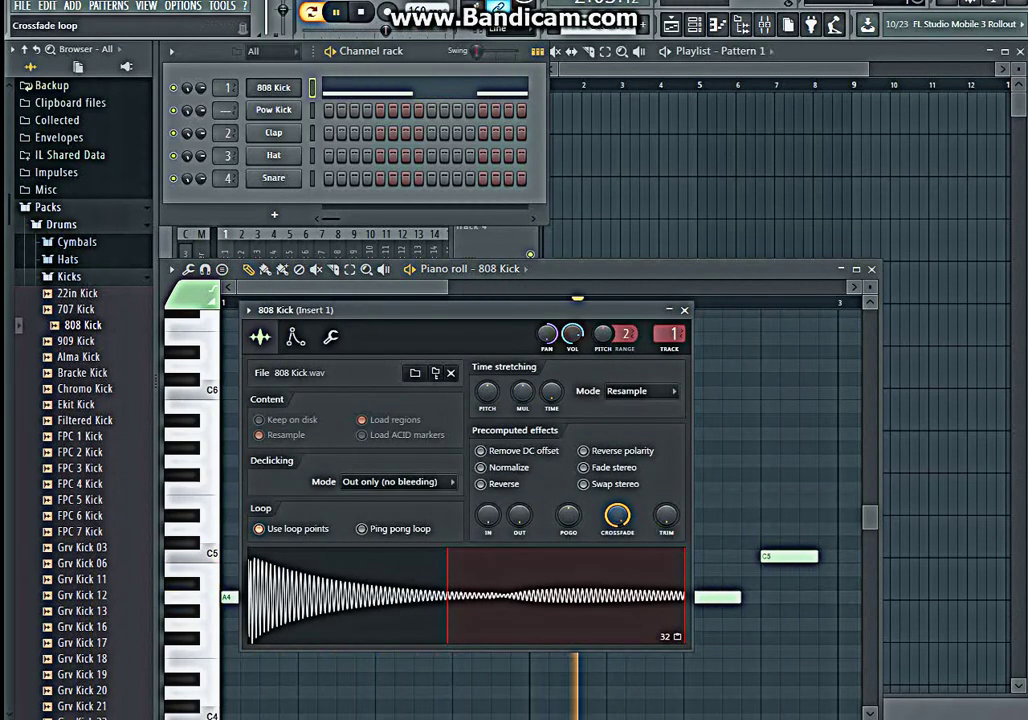
{"action": "mouse_move", "coordinate": [617, 515]}
{"action": "left_mouse_down"}
{"action": "mouse_move", "coordinate": [617, 535]}
{"action": "mouse_move", "coordinate": [617, 498]}
{"action": "left_mouse_up"}
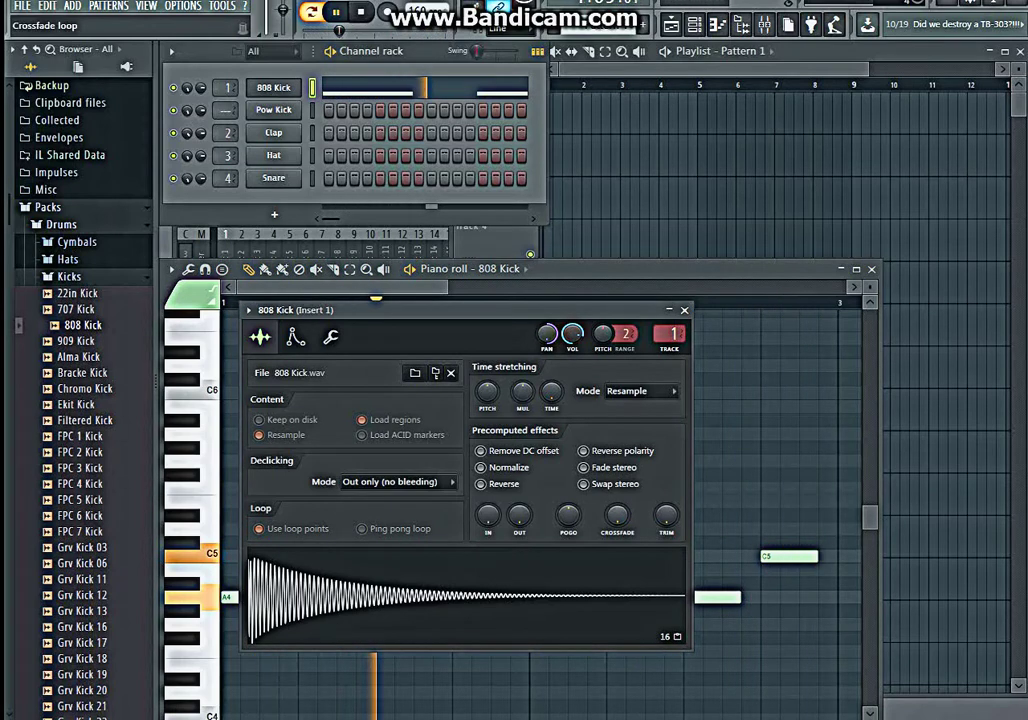
{"action": "left_click_drag", "start_coordinate": [617, 515], "coordinate": [617, 508]}
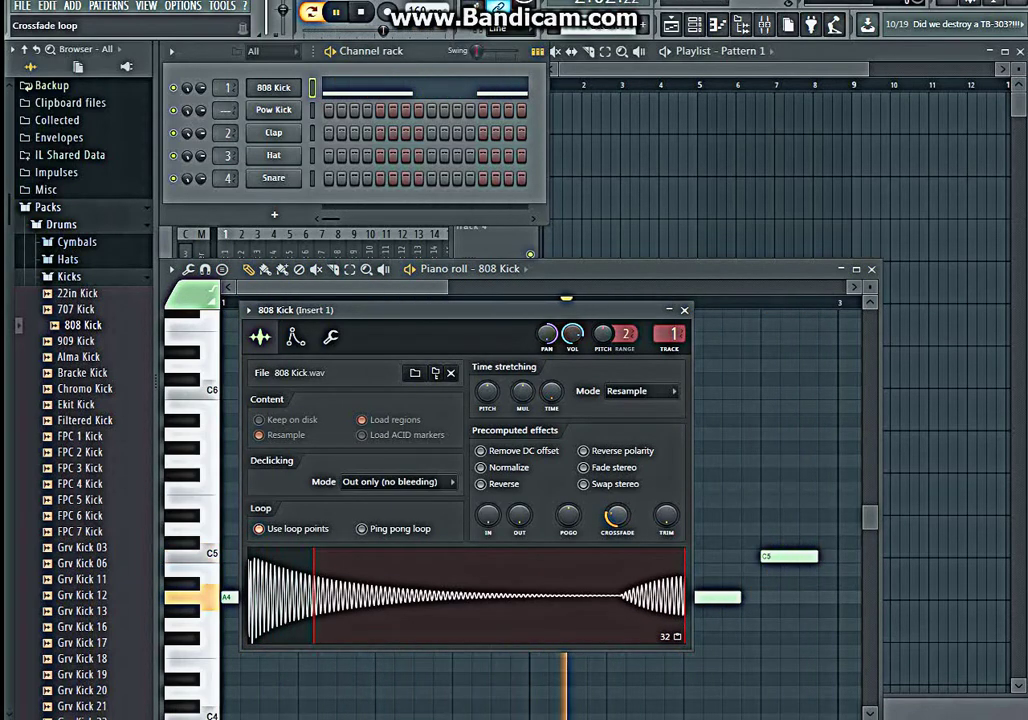
{"action": "left_click_drag", "start_coordinate": [617, 515], "coordinate": [617, 520]}
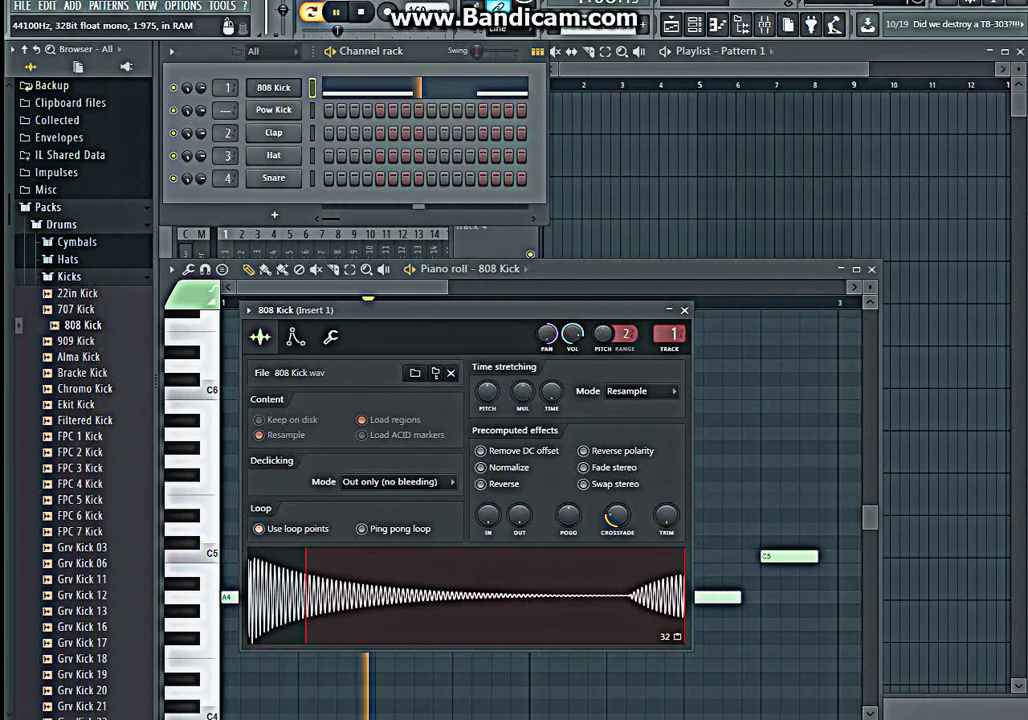
Try a ping pong loop and a higher crossfade amount on the 808 Kick sample, restoring the plain loop and low crossfade.
{"action": "left_click", "coordinate": [362, 528]}
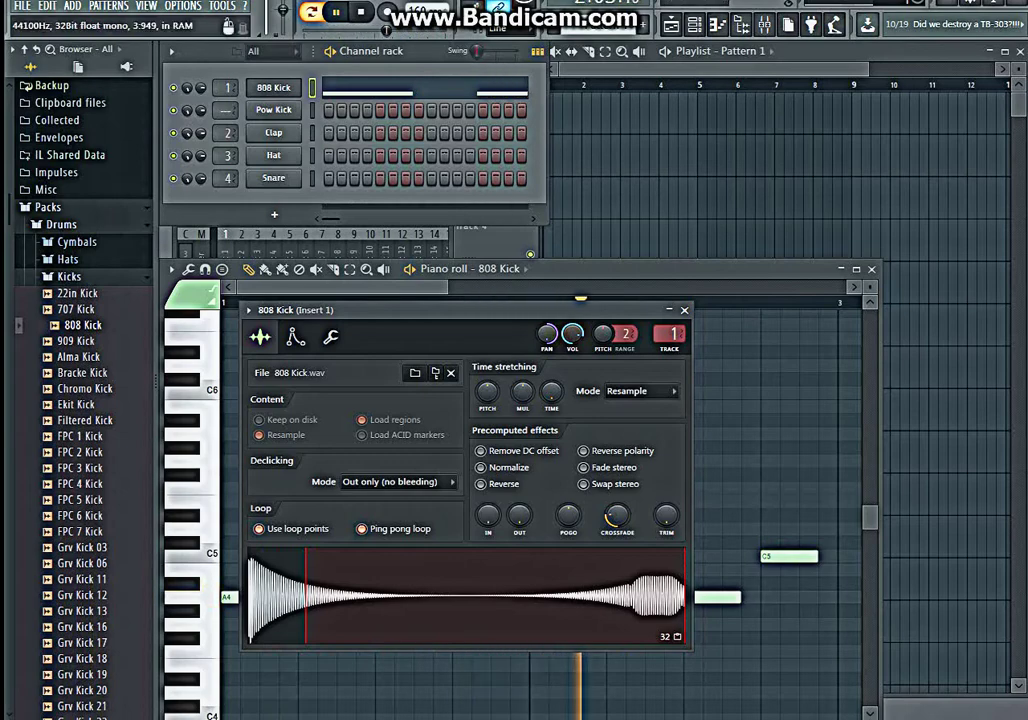
{"action": "key", "text": "Escape"}
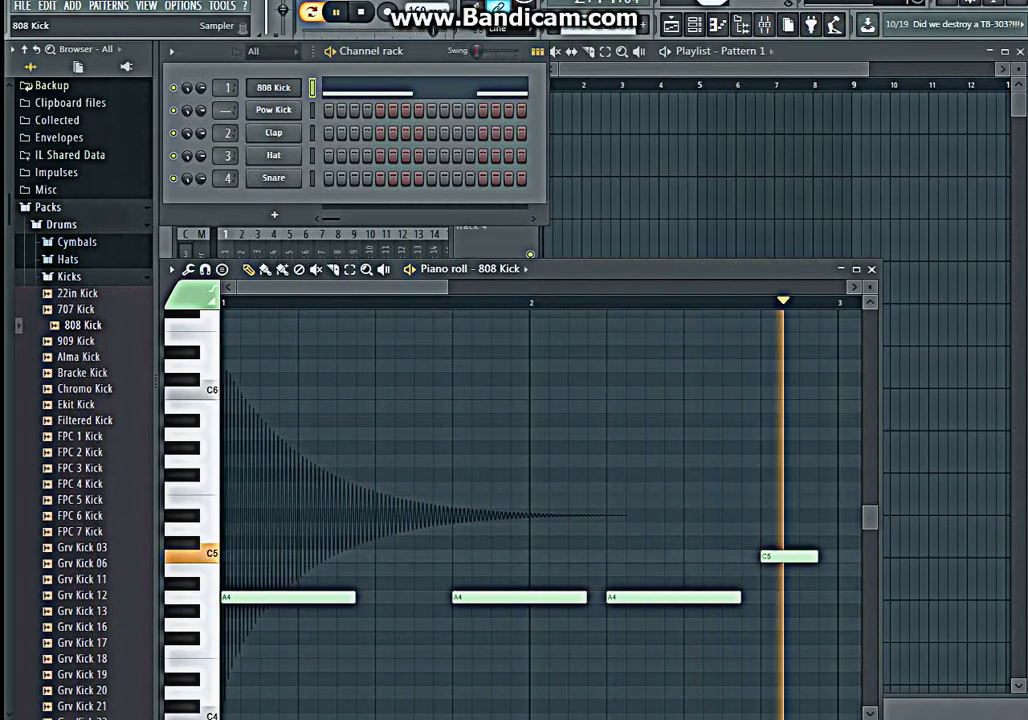
{"action": "left_click", "coordinate": [273, 87]}
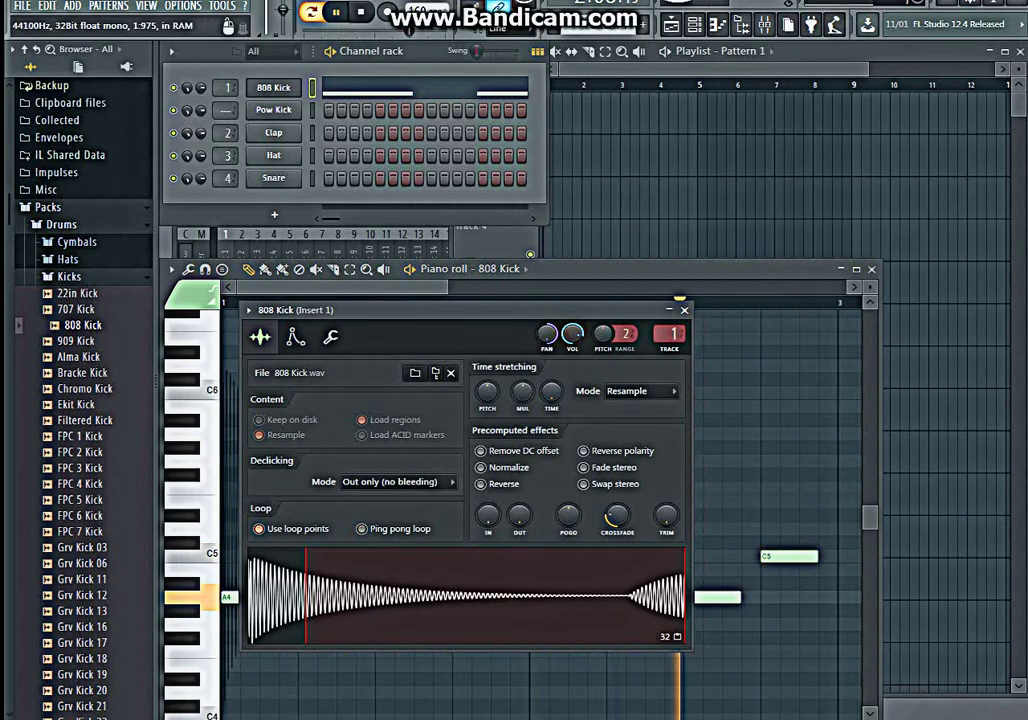
{"action": "left_click_drag", "start_coordinate": [617, 516], "coordinate": [617, 462]}
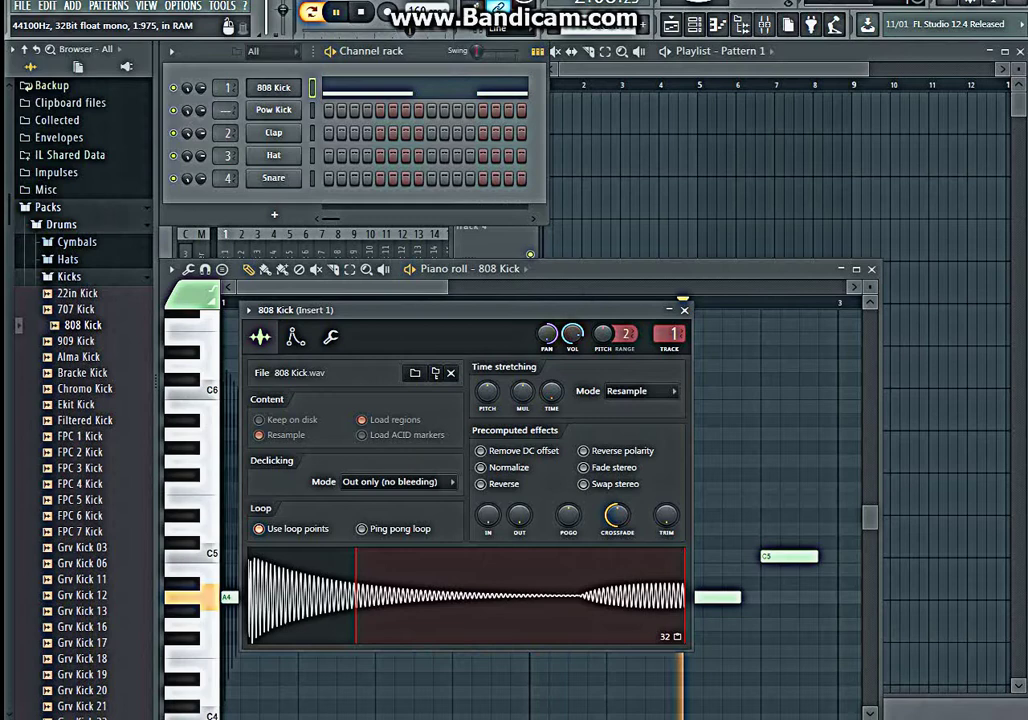
{"action": "left_click_drag", "start_coordinate": [617, 516], "coordinate": [617, 531]}
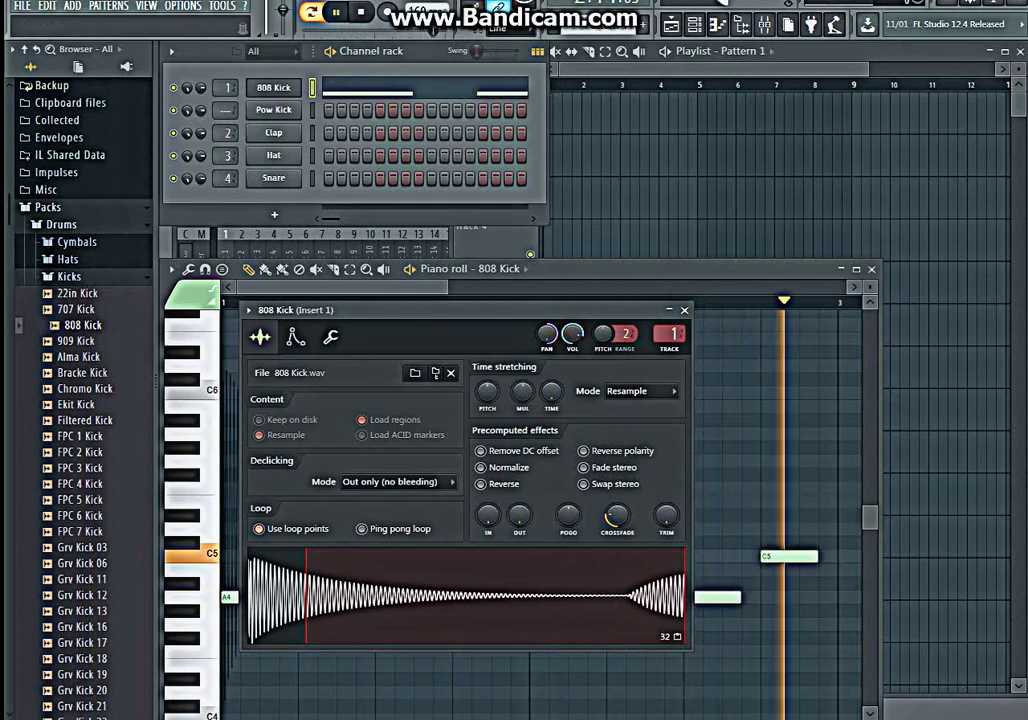
Switch on the 808 Kick's volume envelope and set its LFO to the triangle shape, after trying the square shape.
{"action": "left_click", "coordinate": [295, 337]}
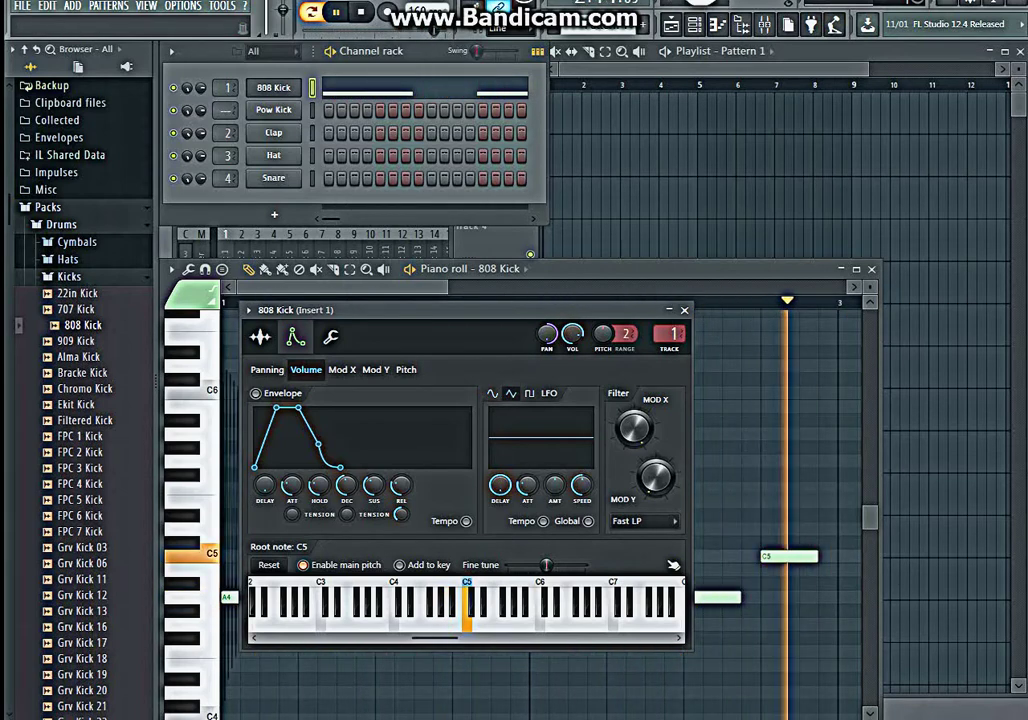
{"action": "left_click", "coordinate": [529, 393]}
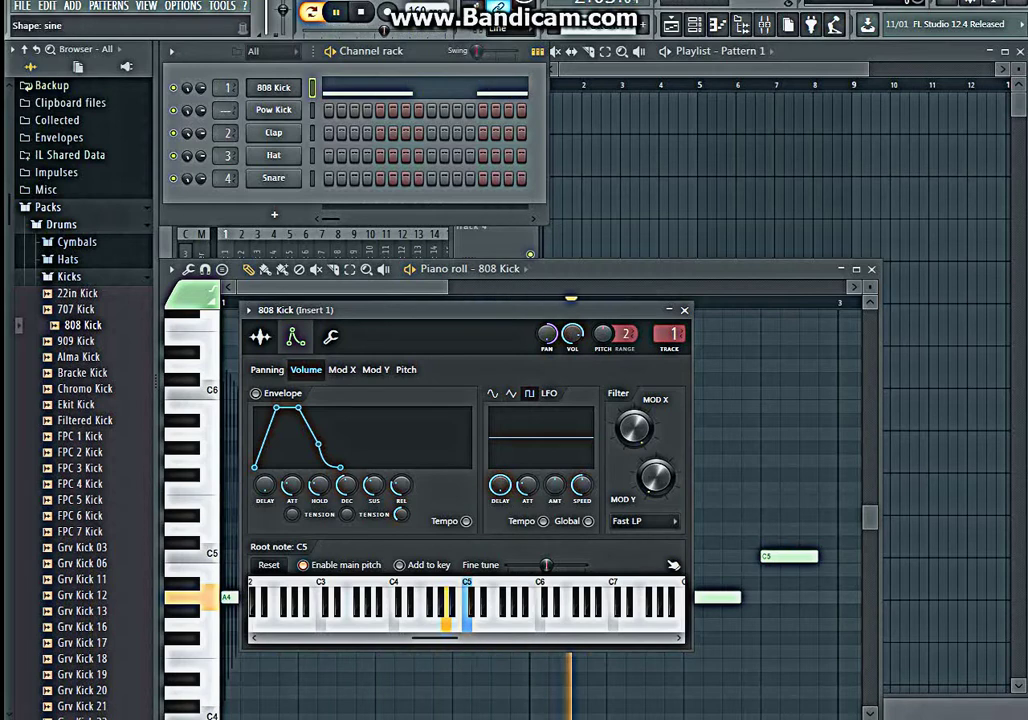
{"action": "left_click", "coordinate": [511, 393]}
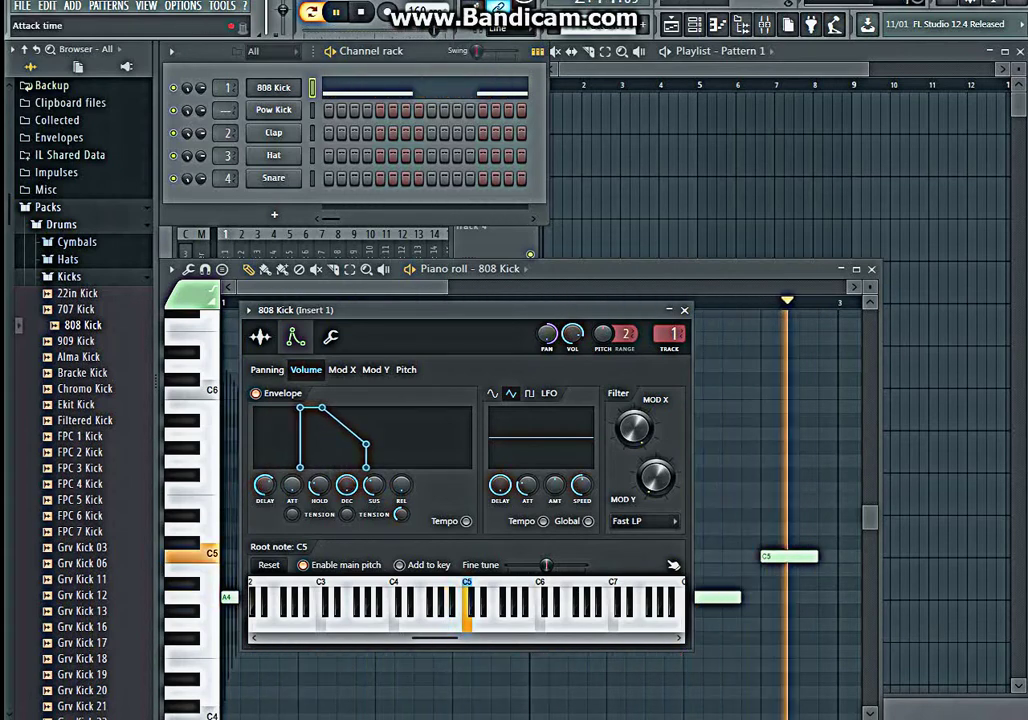
Shape the 808 Kick's volume envelope with no delay, a moderate attack and hold, a long decay, a lower sustain and a release tail.
{"action": "left_click_drag", "start_coordinate": [319, 485], "coordinate": [264, 525]}
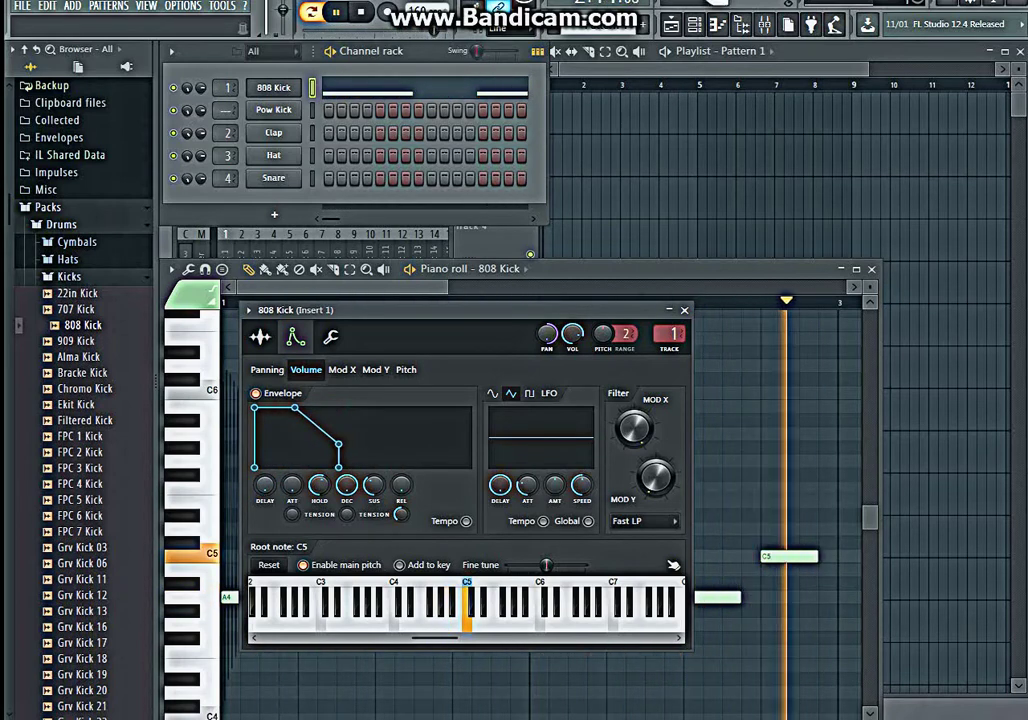
{"action": "mouse_move", "coordinate": [291, 484]}
{"action": "left_mouse_down"}
{"action": "mouse_move", "coordinate": [291, 466]}
{"action": "mouse_move", "coordinate": [291, 492]}
{"action": "mouse_move", "coordinate": [291, 481]}
{"action": "left_mouse_up"}
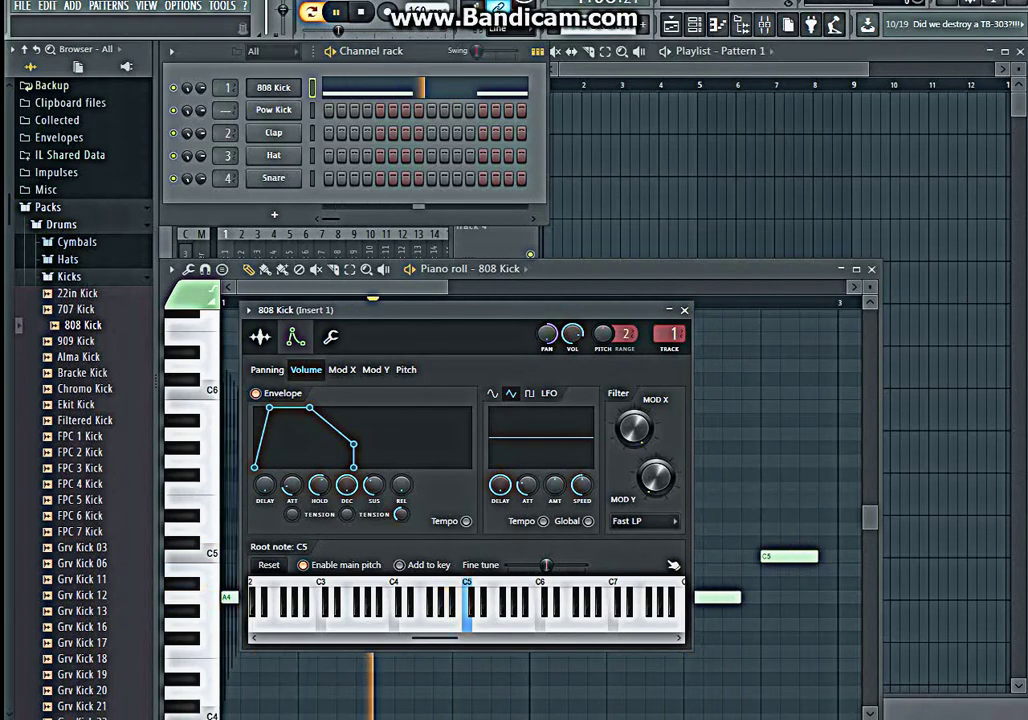
{"action": "left_click_drag", "start_coordinate": [291, 484], "coordinate": [291, 481]}
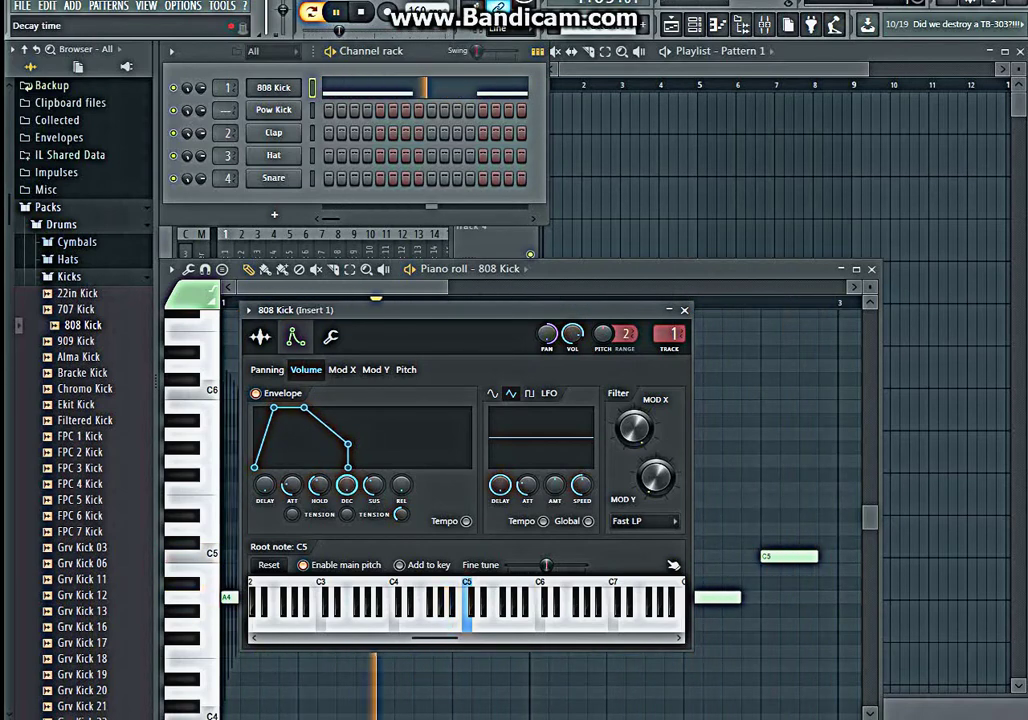
{"action": "left_click_drag", "start_coordinate": [346, 485], "coordinate": [346, 489]}
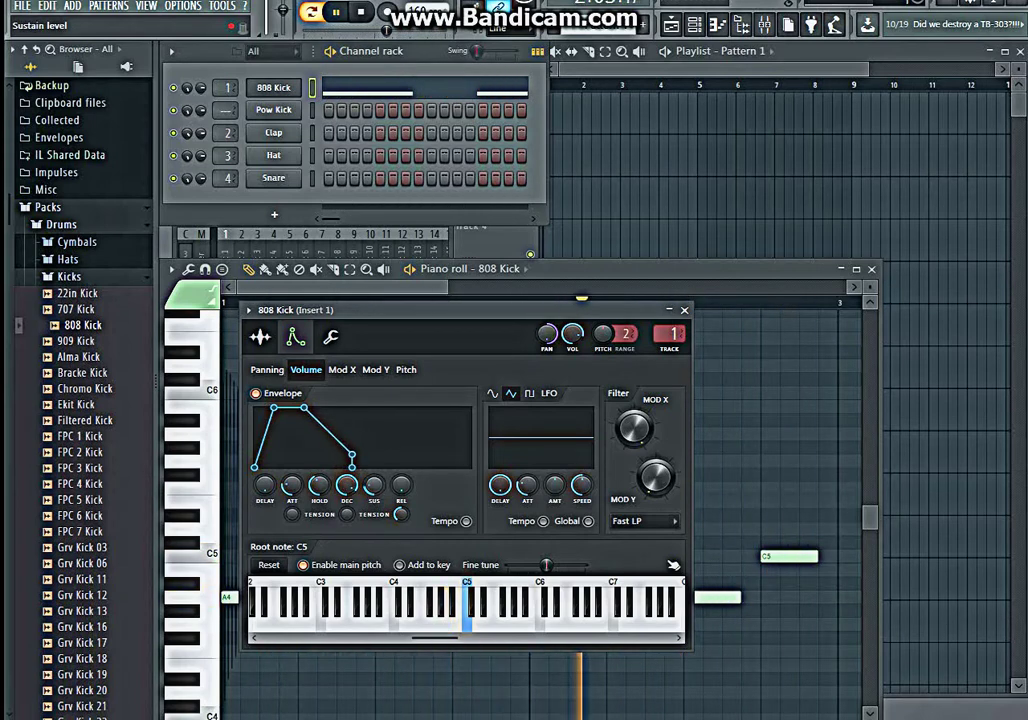
{"action": "left_click_drag", "start_coordinate": [374, 485], "coordinate": [374, 481]}
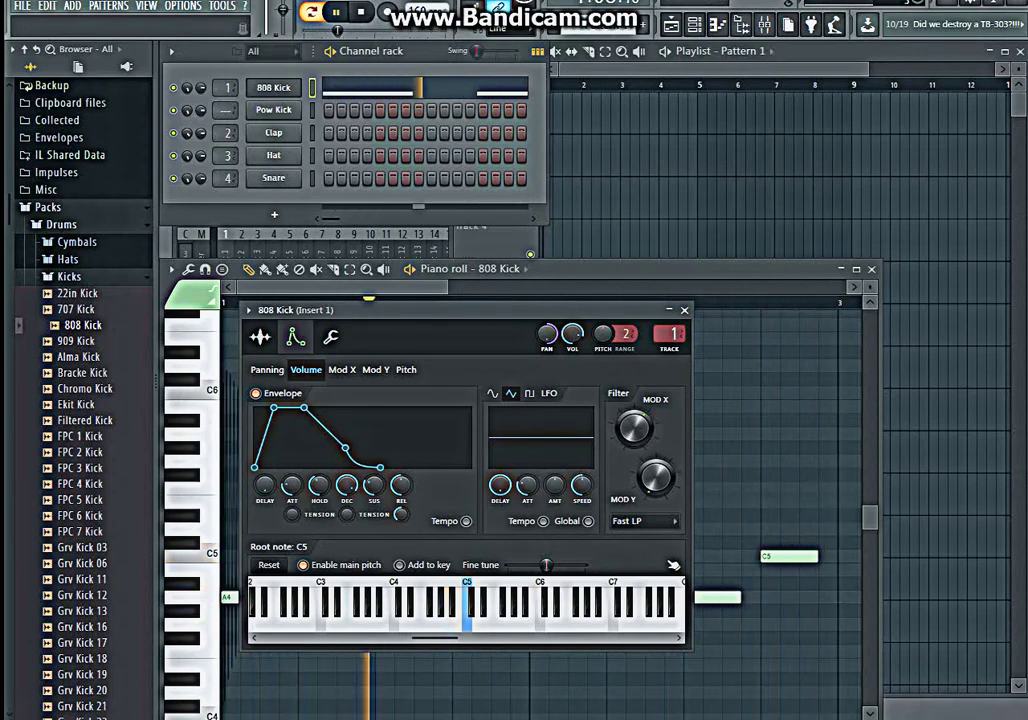
Switch on the 808 Kick's Mod X envelope and lengthen its hold, decay and release times.
{"action": "left_click", "coordinate": [342, 369]}
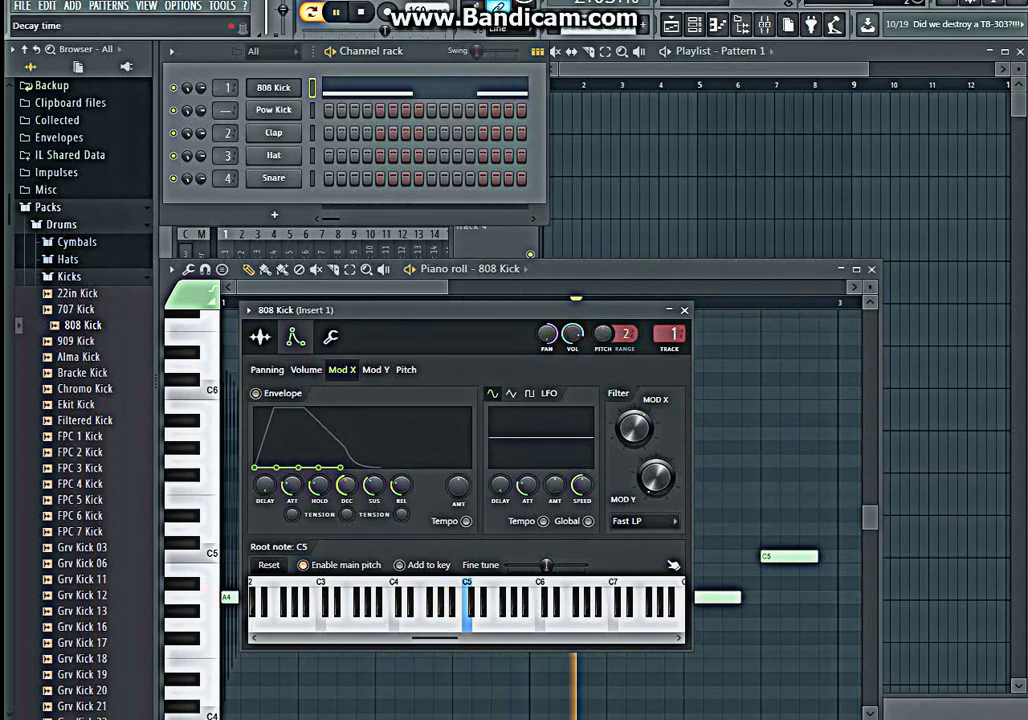
{"action": "left_click_drag", "start_coordinate": [401, 485], "coordinate": [401, 460]}
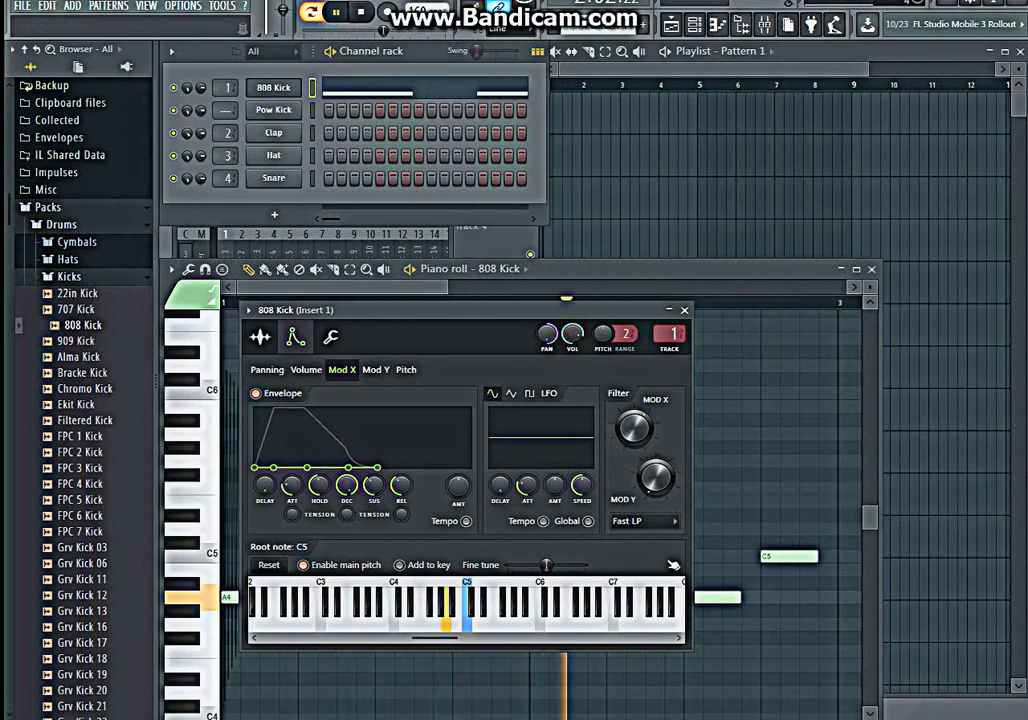
Nudge the 808 Kick's fine tune slightly upward and review its panning and volume modulation settings.
{"action": "left_click_drag", "start_coordinate": [545, 565], "coordinate": [547, 565]}
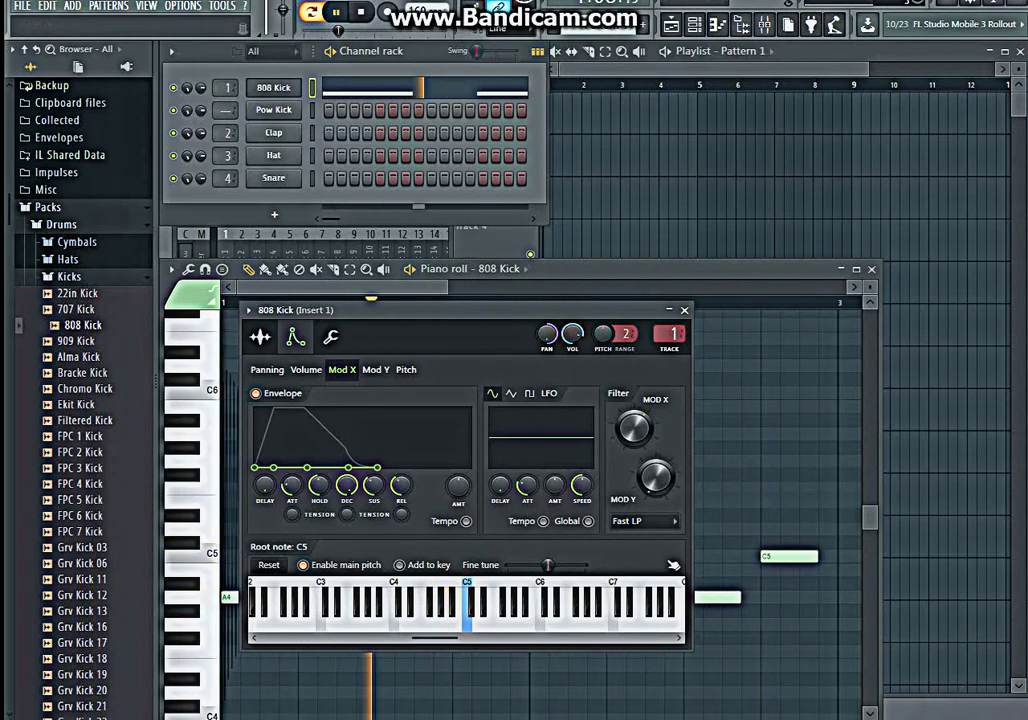
{"action": "left_click", "coordinate": [306, 369]}
{"action": "left_click", "coordinate": [267, 369]}
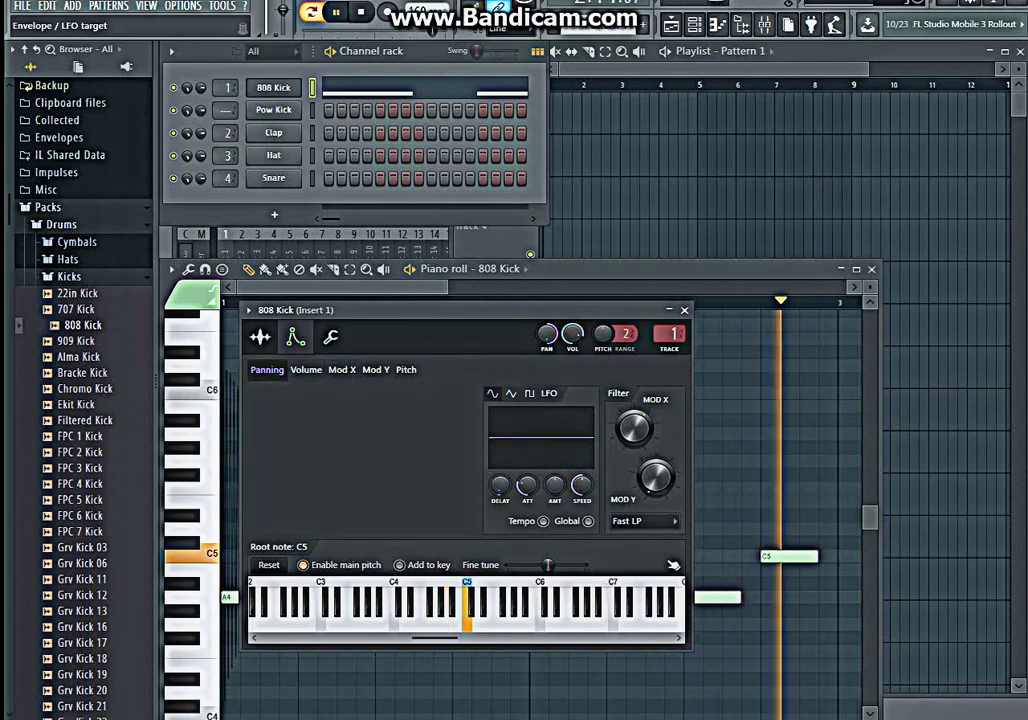
{"action": "left_click", "coordinate": [306, 369]}
Return to the 808 Kick's sample settings and briefly move its window aside to view the piano roll notes.
{"action": "left_click", "coordinate": [260, 337]}
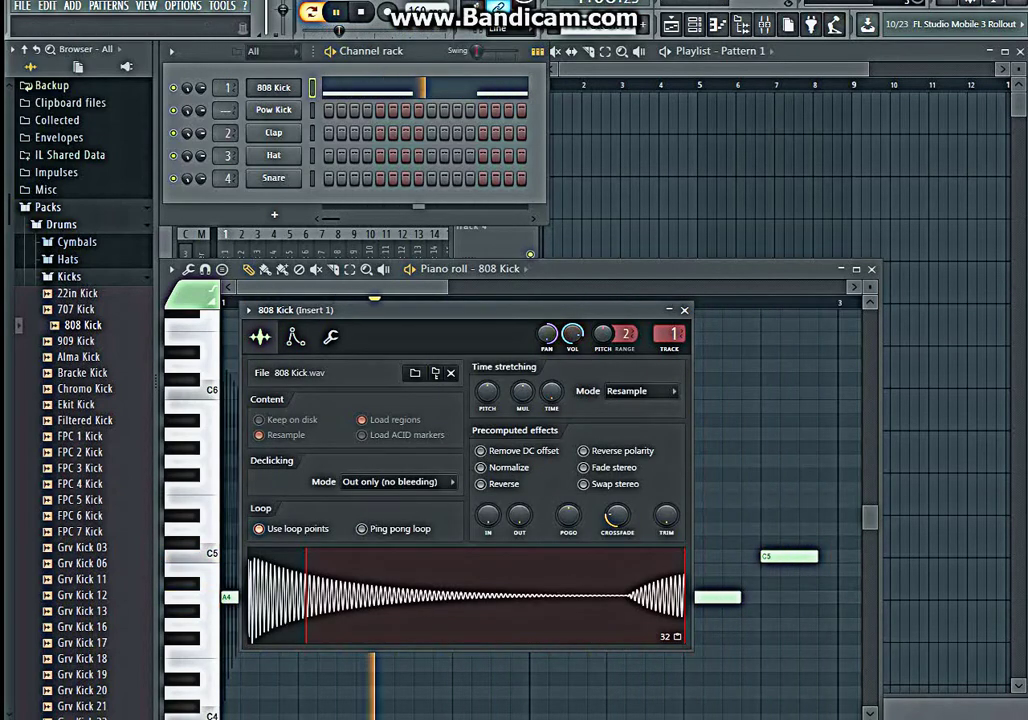
{"action": "left_click_drag", "start_coordinate": [450, 310], "coordinate": [765, 70]}
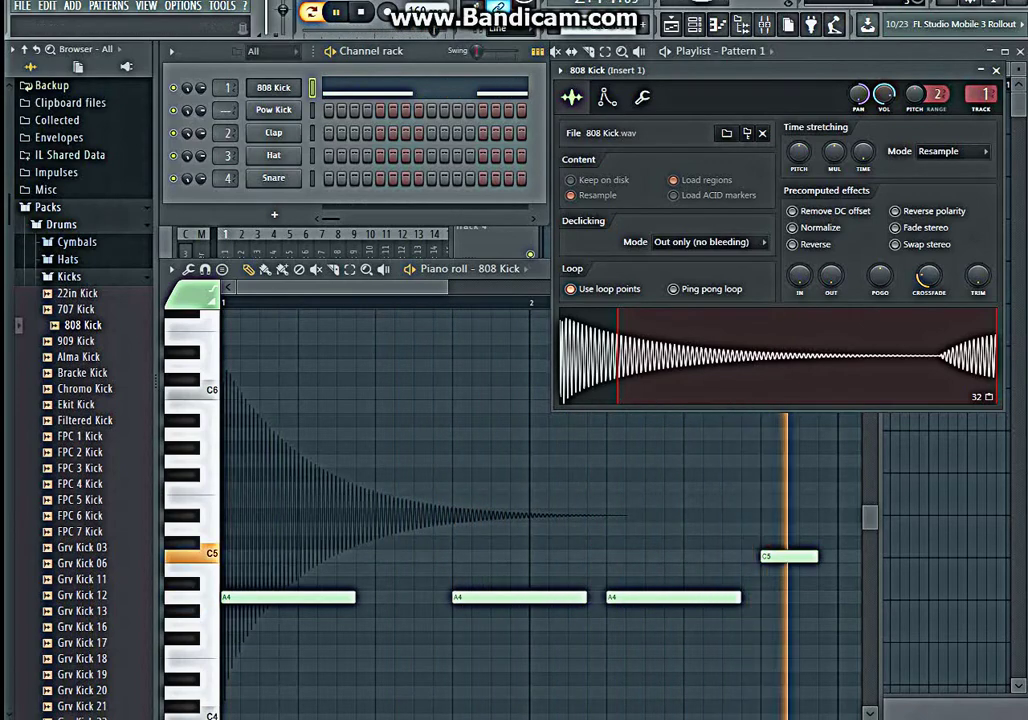
{"action": "left_click_drag", "start_coordinate": [700, 70], "coordinate": [410, 263]}
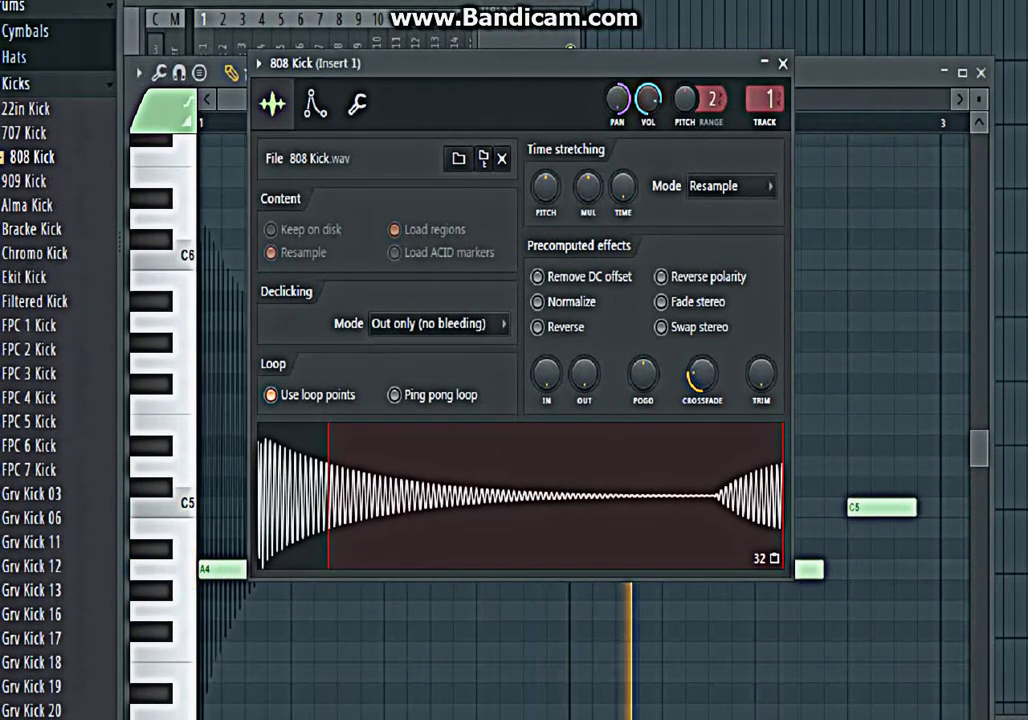
Adjust the 808 Kick's Mod Y envelope with a long hold and a moderately lengthened release, trying longer and shorter times.
{"action": "left_click", "coordinate": [315, 104]}
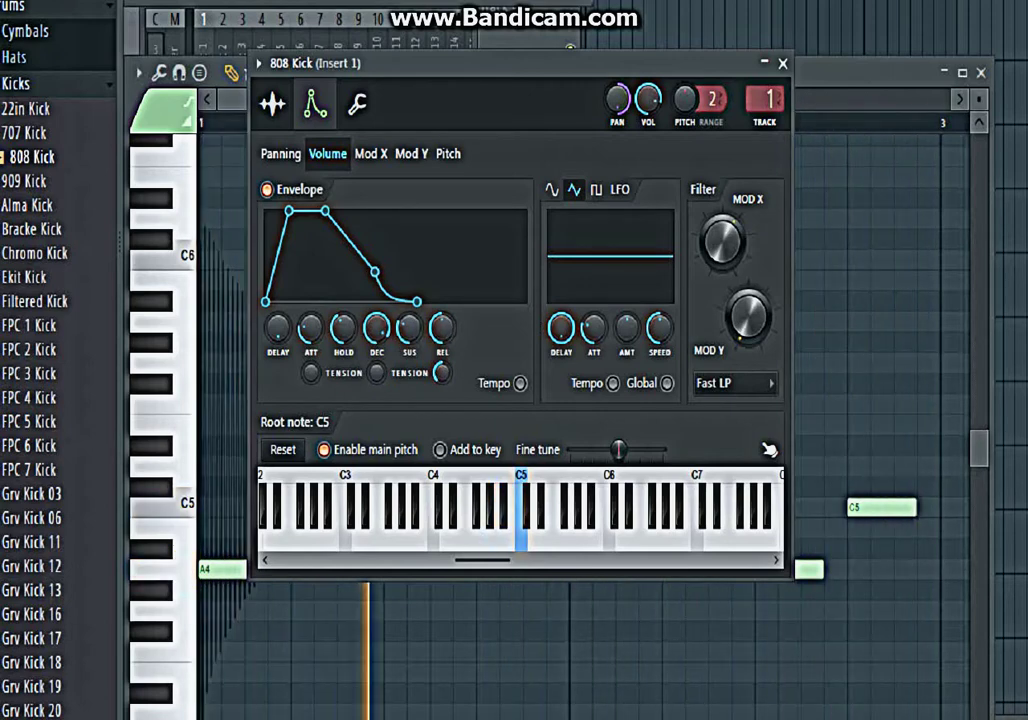
{"action": "left_click", "coordinate": [370, 154]}
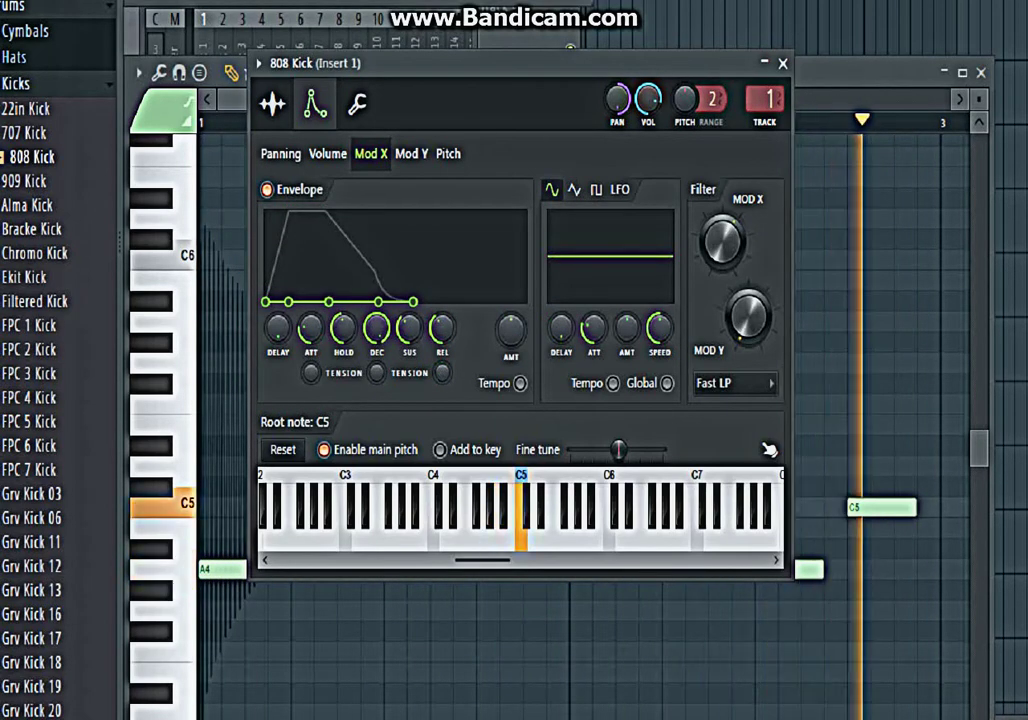
{"action": "left_click", "coordinate": [411, 154]}
{"action": "left_click_drag", "start_coordinate": [441, 329], "coordinate": [441, 290]}
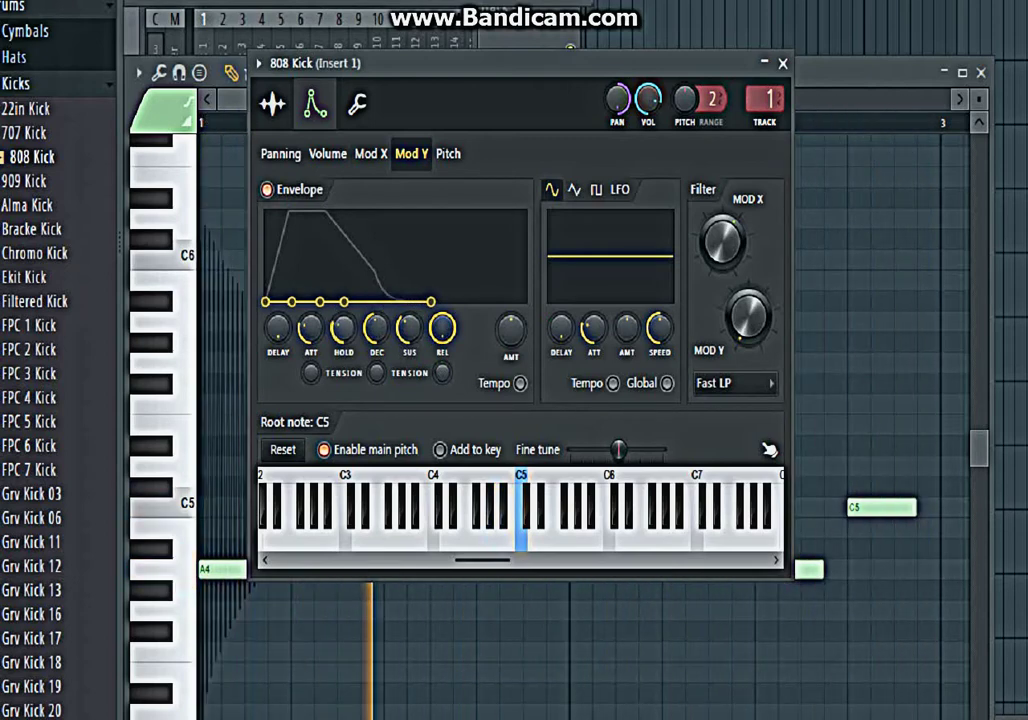
{"action": "left_click_drag", "start_coordinate": [343, 329], "coordinate": [343, 316]}
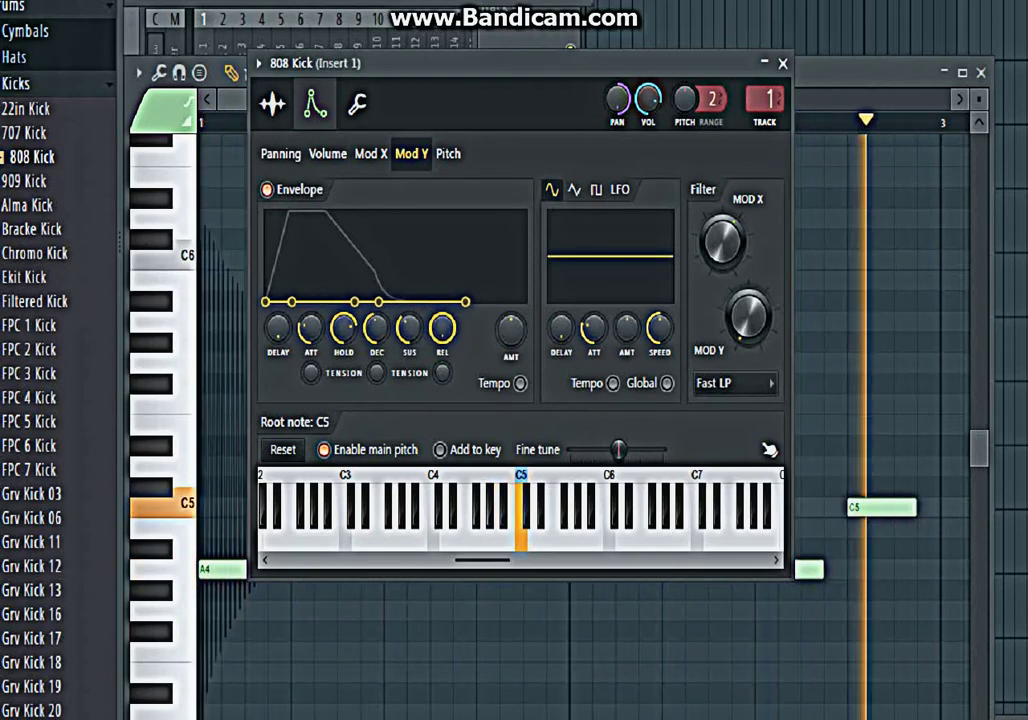
{"action": "left_click_drag", "start_coordinate": [441, 329], "coordinate": [441, 356]}
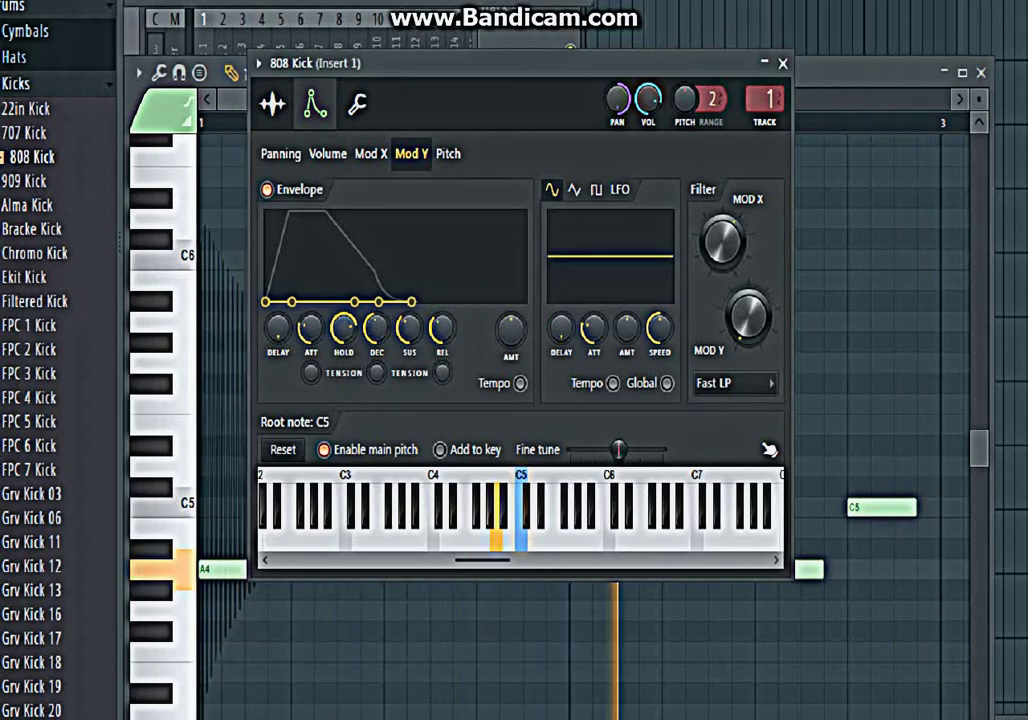
{"action": "left_click_drag", "start_coordinate": [343, 328], "coordinate": [343, 341]}
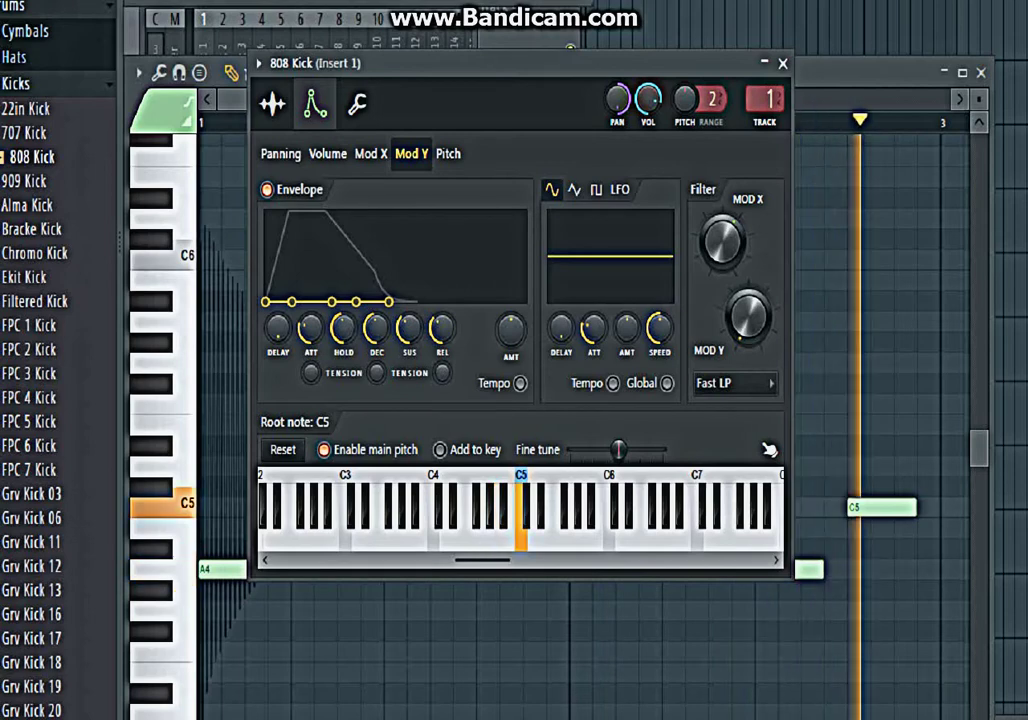
{"action": "left_click_drag", "start_coordinate": [442, 328], "coordinate": [442, 320]}
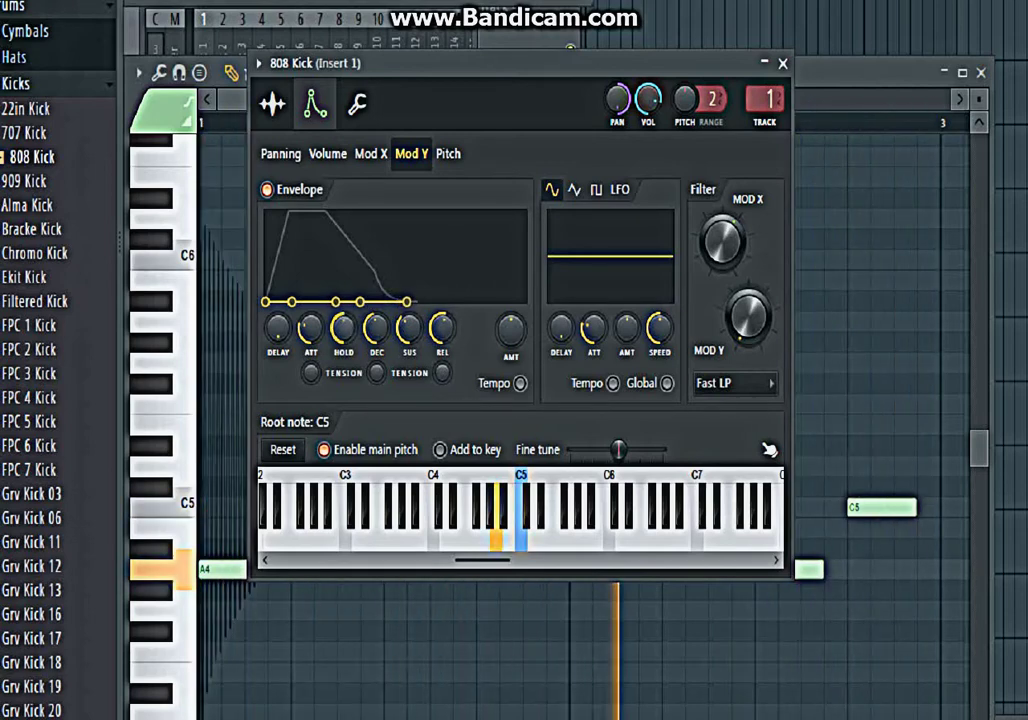
{"action": "left_click_drag", "start_coordinate": [343, 328], "coordinate": [376, 323]}
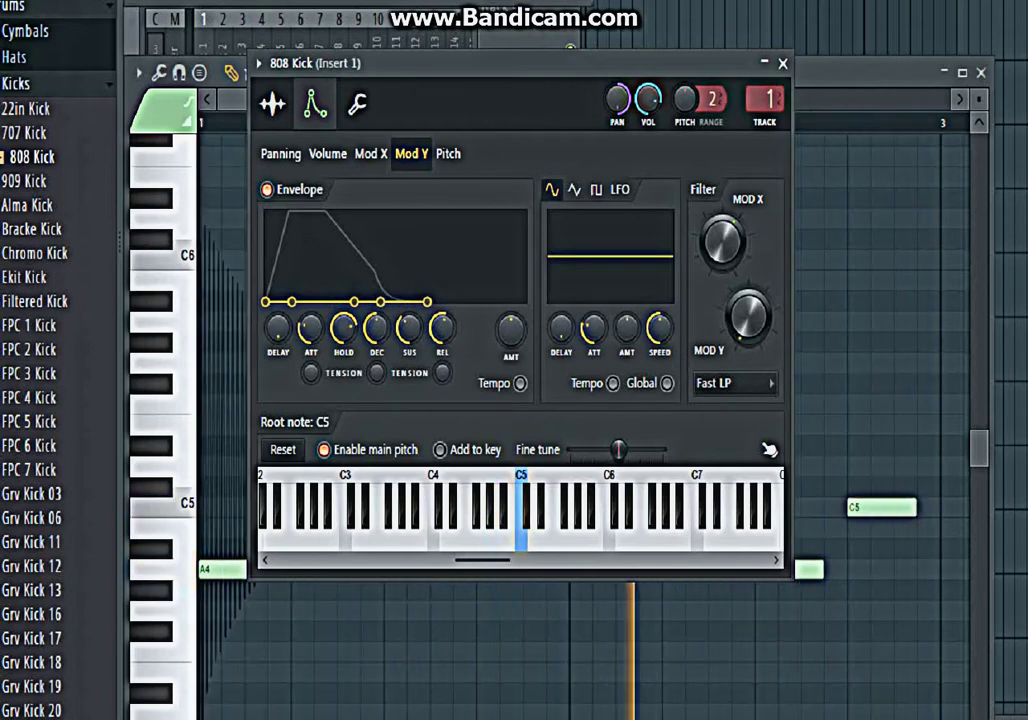